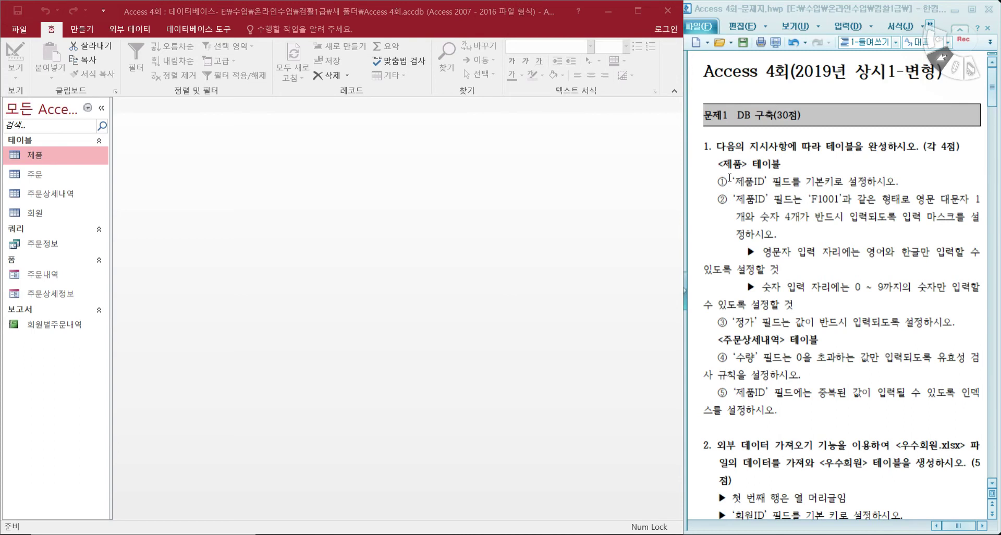
# Open the 제품 table in Design view without the property sheet and make the 제품ID field the primary key.
pyautogui.rightClick(42, 154)
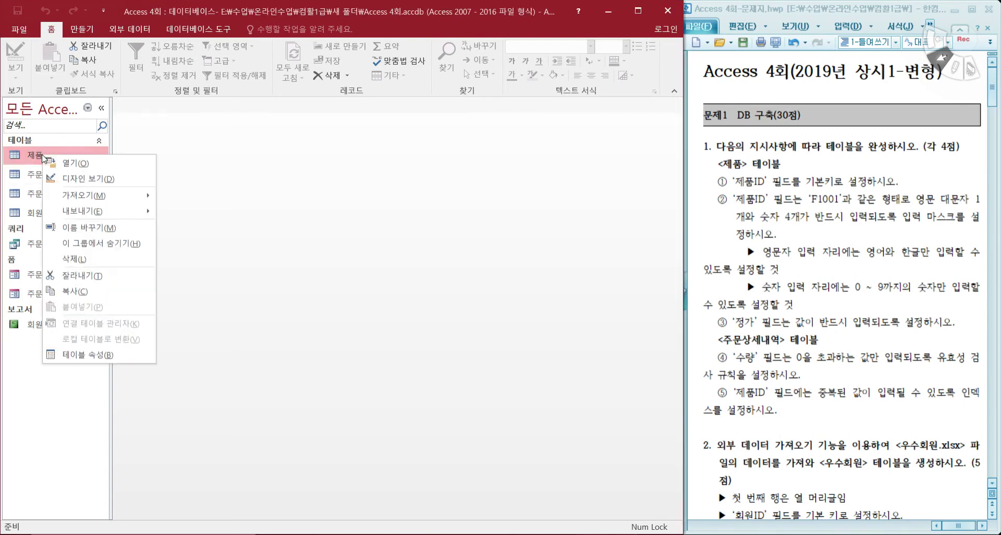
pyautogui.click(67, 179)
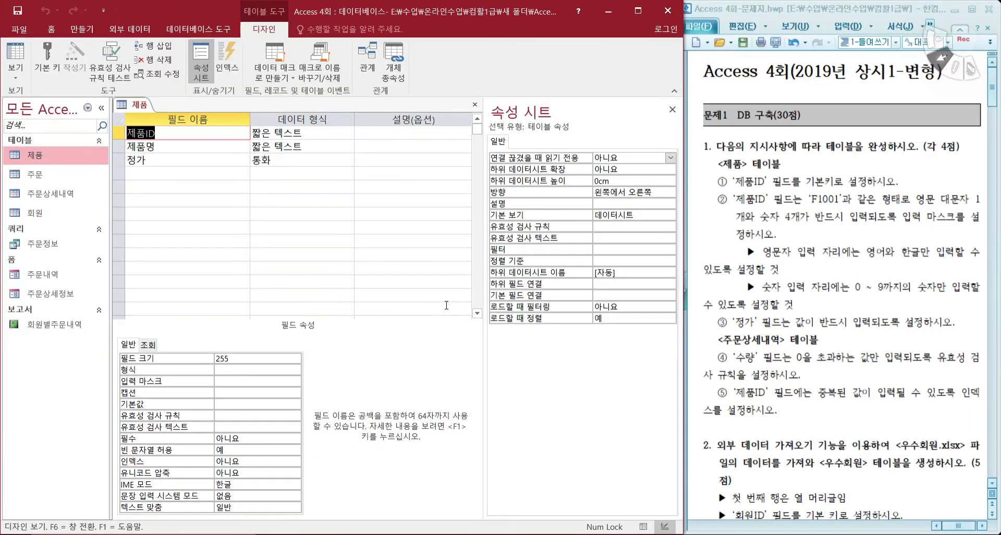
pyautogui.click(672, 110)
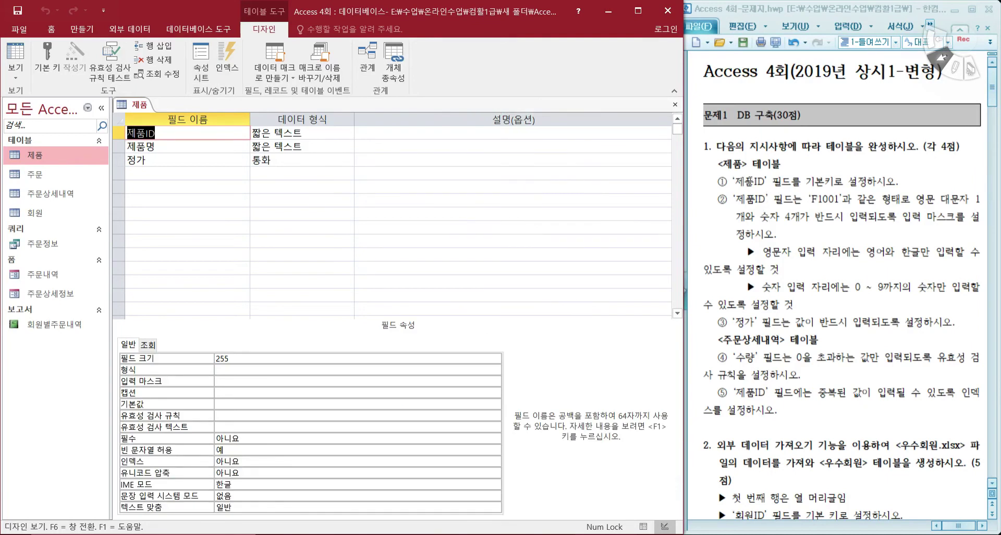
pyautogui.click(180, 132)
pyautogui.click(51, 69)
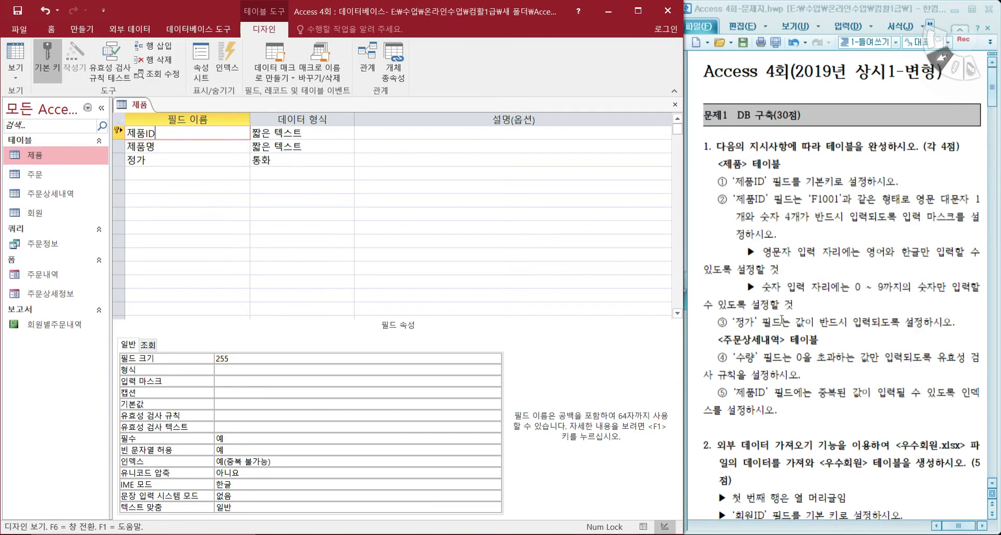
# Set the 제품ID field's input mask to >L0000, consulting the mask symbols and format sections in 입력마스크.pdf.
pyautogui.hotkey('alt', 'Tab')
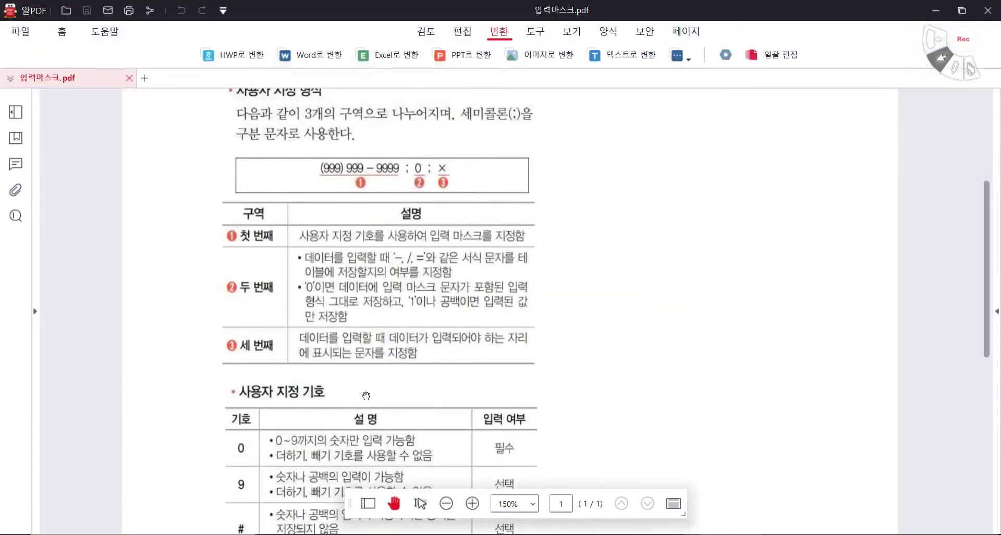
pyautogui.scroll(-5, 367, 374)
pyautogui.scroll(-3, 367, 374)
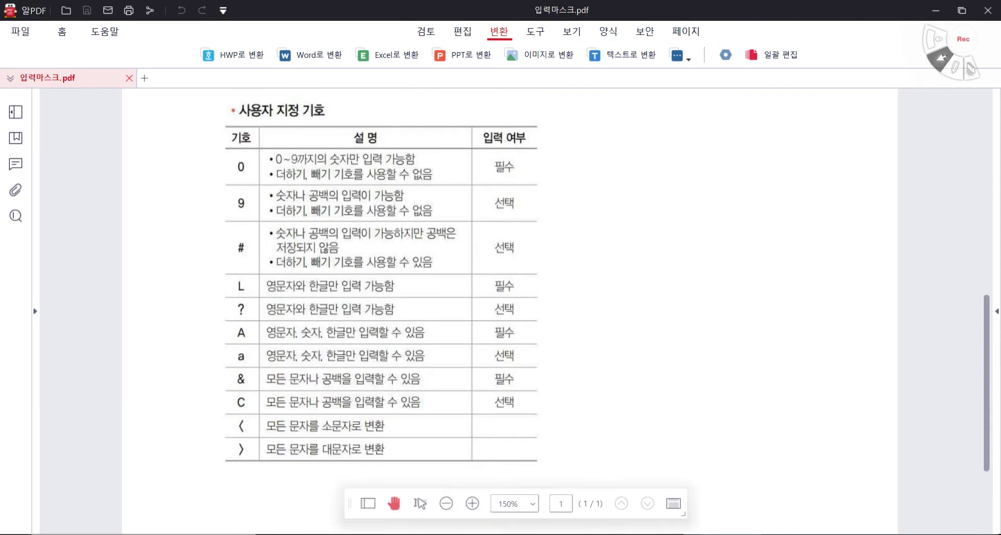
pyautogui.hotkey('alt', 'Tab')
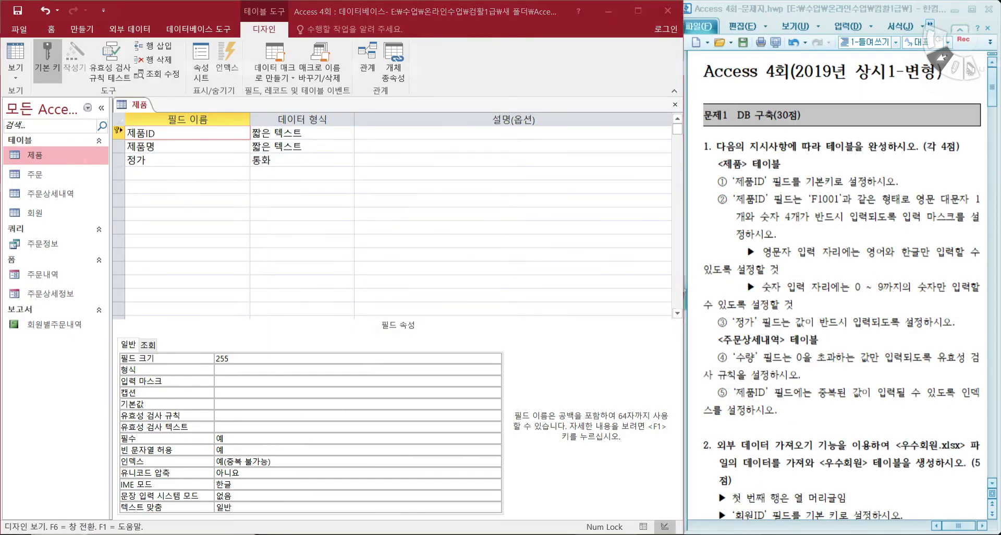
pyautogui.hotkey('alt', 'Tab')
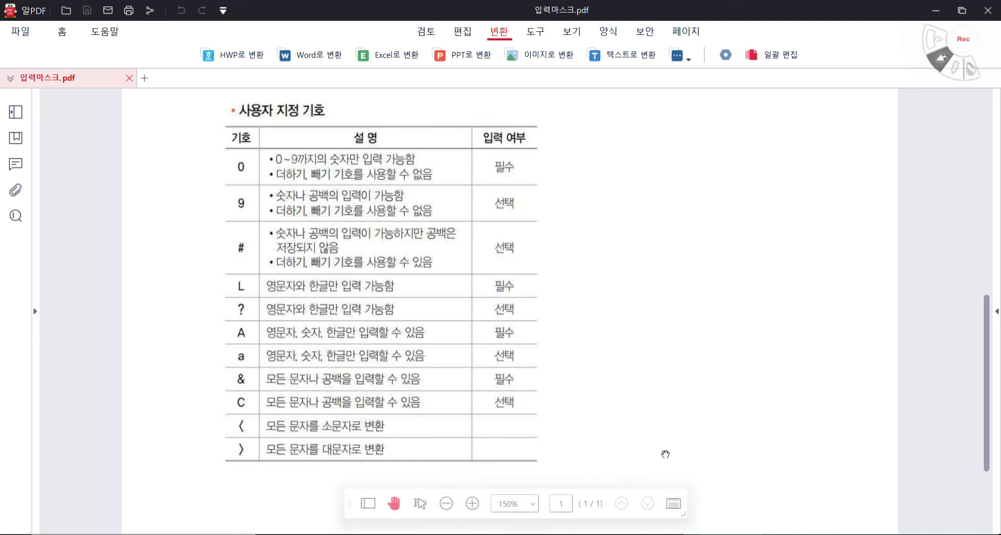
pyautogui.click(508, 534)
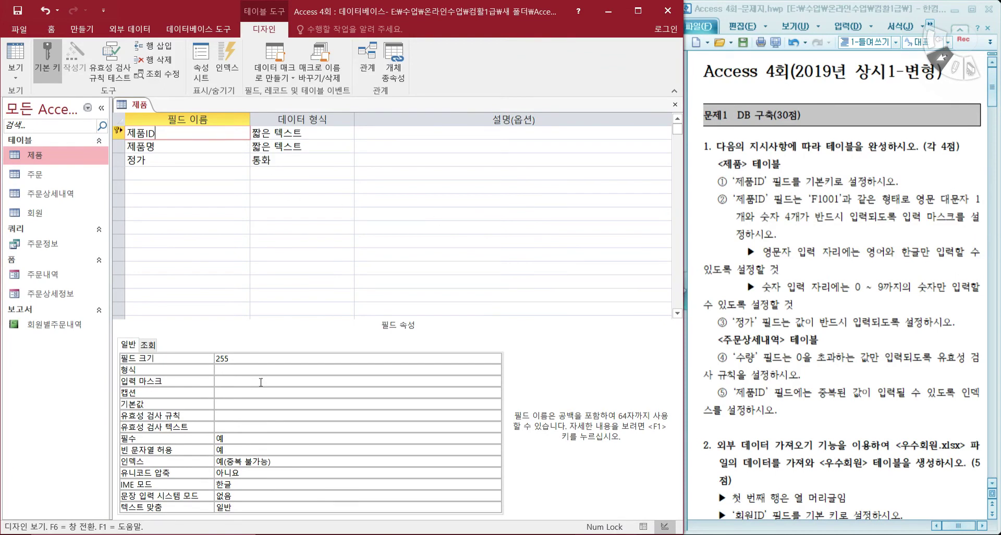
pyautogui.click(243, 383)
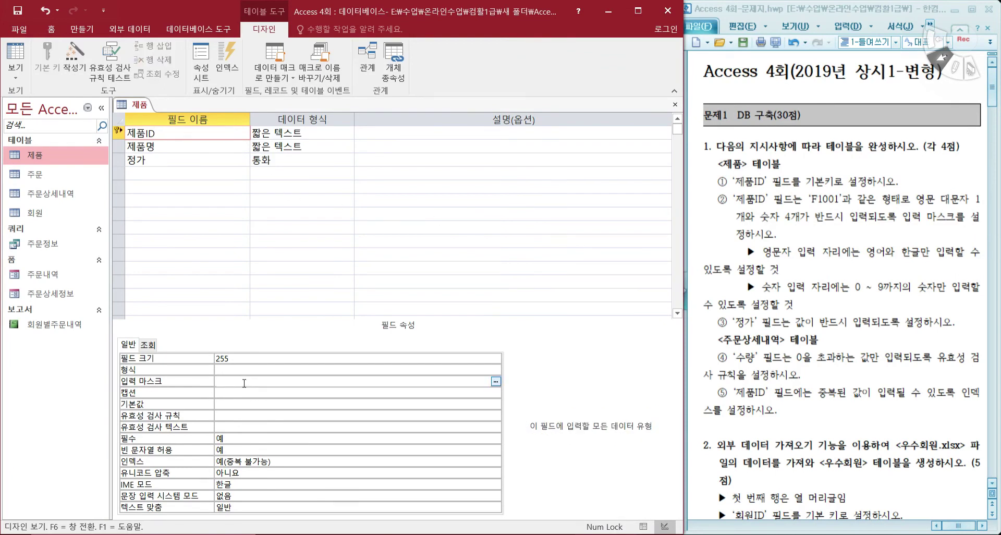
pyautogui.write('>ㄴ')
pyautogui.write('0000')
pyautogui.hotkey('alt', 'Tab')
pyautogui.scroll(4, 305, 324)
pyautogui.scroll(2, 305, 325)
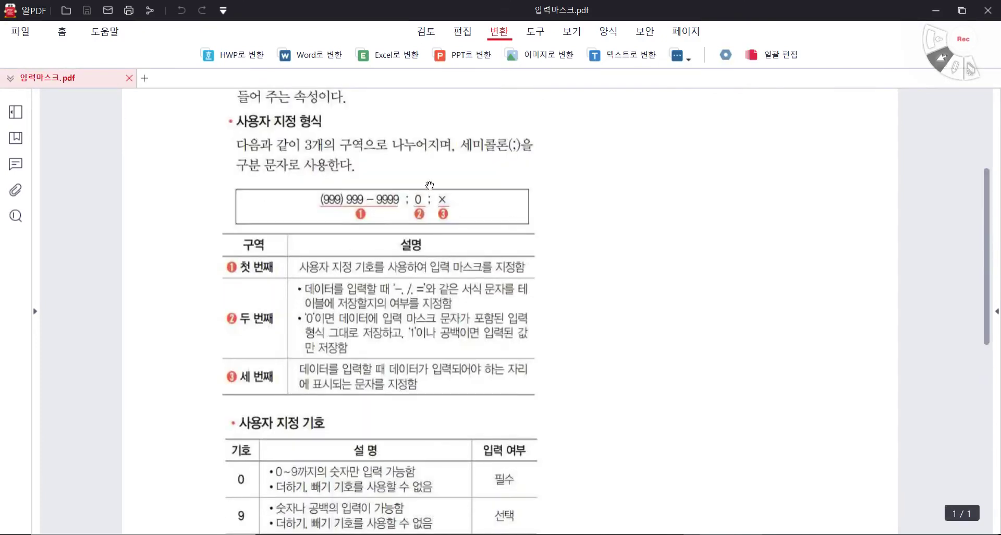
pyautogui.hotkey('alt', 'Tab')
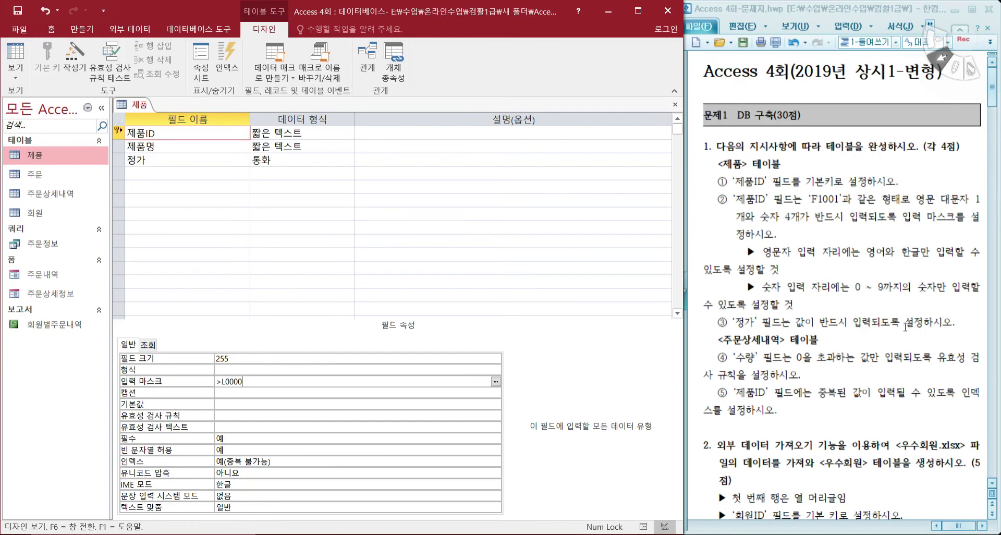
# Set the Required (필수) property of the 정가 field to 예.
pyautogui.click(186, 160)
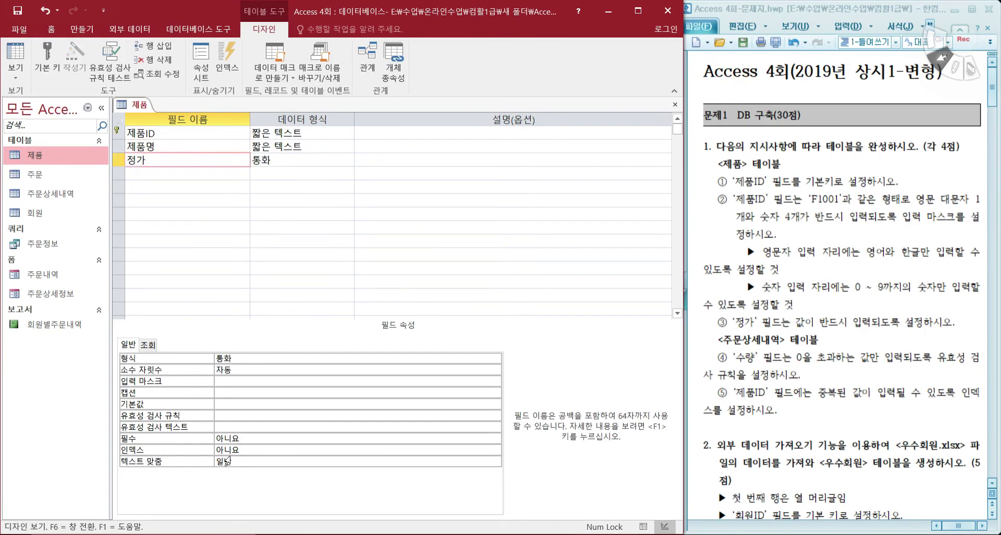
pyautogui.doubleClick(255, 438)
pyautogui.doubleClick(255, 438)
pyautogui.doubleClick(254, 439)
pyautogui.click(230, 438)
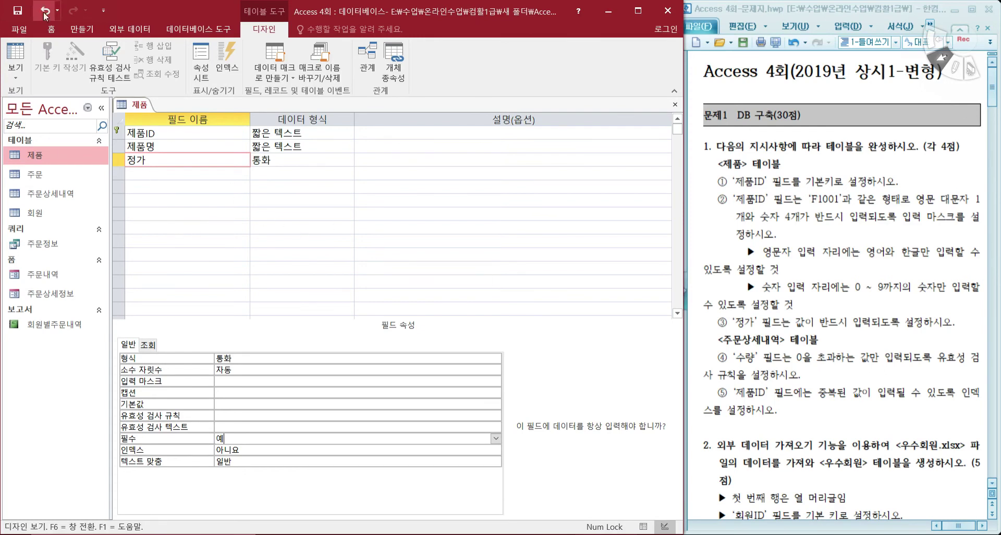
# Save the 제품 table, testing existing data against the new rules, and close it.
pyautogui.hotkey('ctrl', 's')
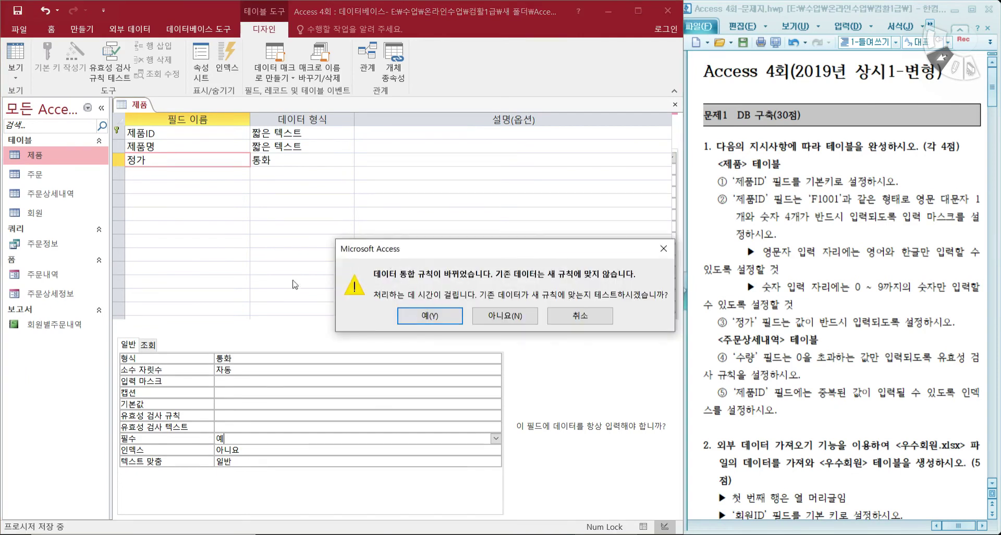
pyautogui.click(401, 313)
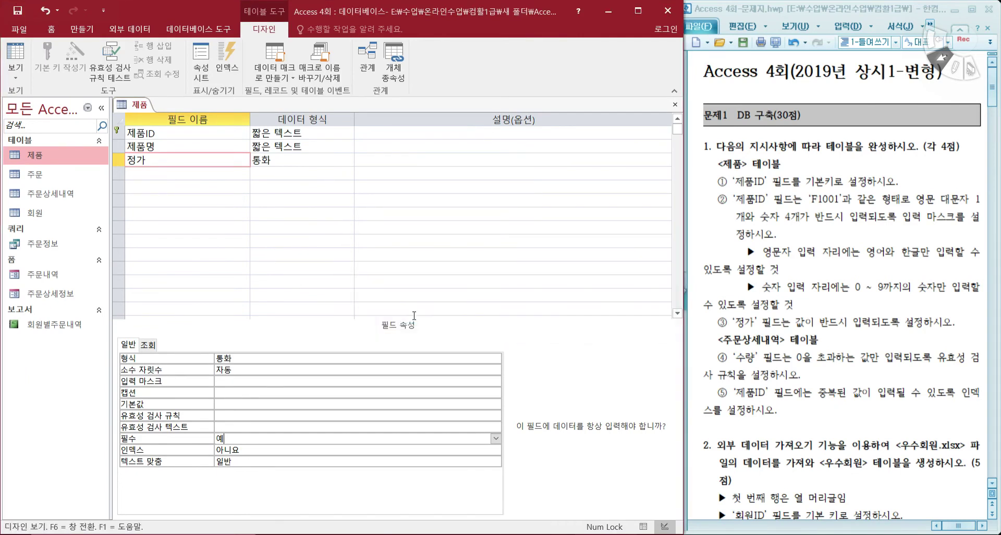
pyautogui.click(674, 105)
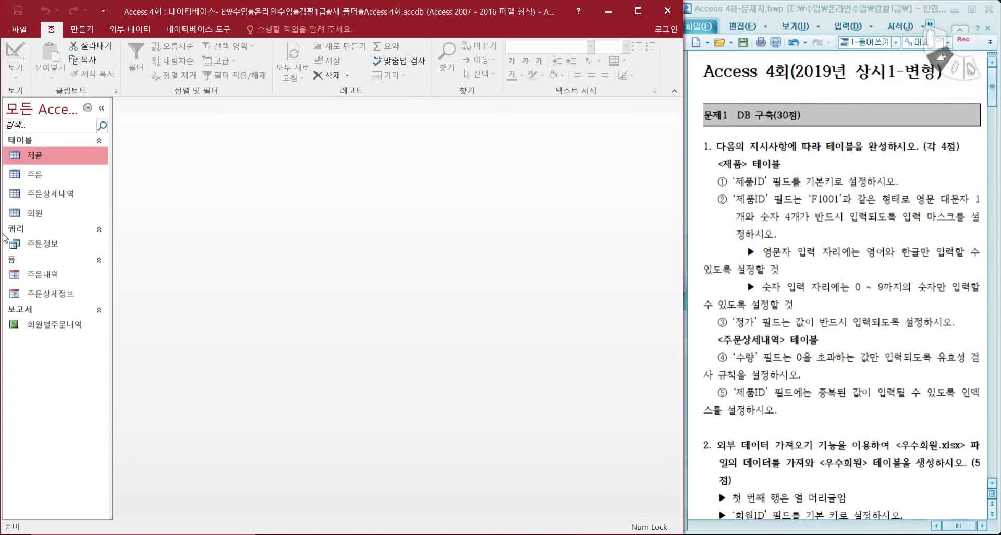
# Open the 주문상세내역 table in Design view and give the 수량 field the validation rule >0.
pyautogui.rightClick(55, 195)
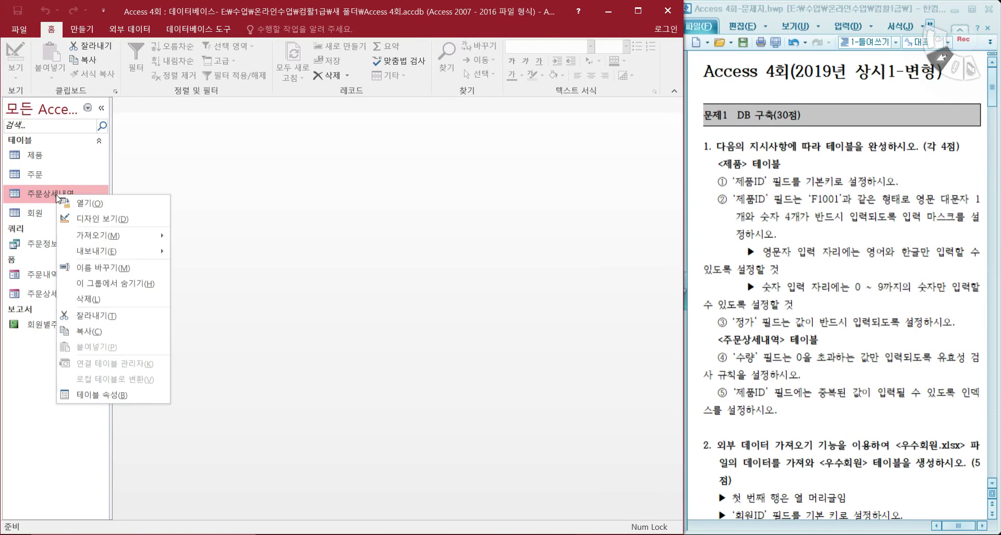
pyautogui.click(92, 219)
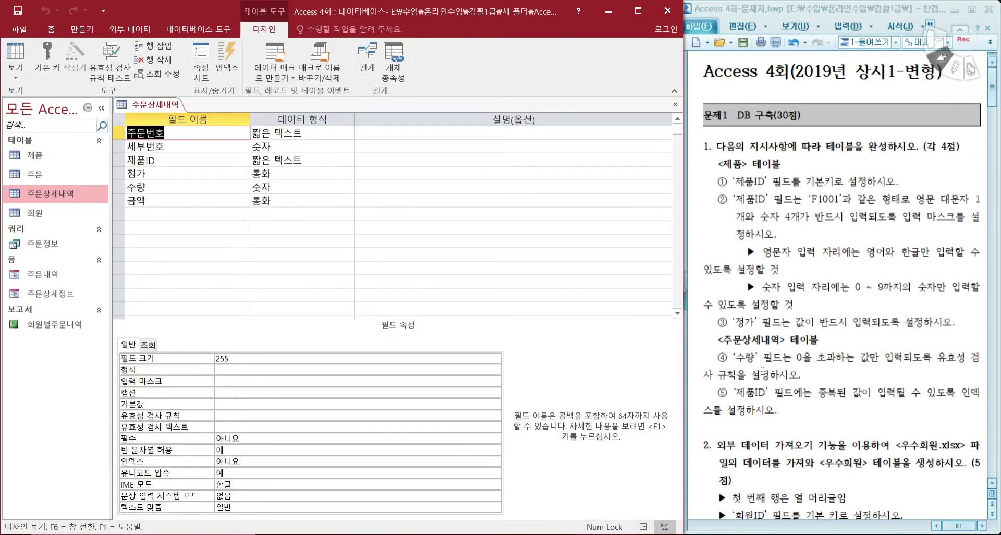
pyautogui.click(179, 187)
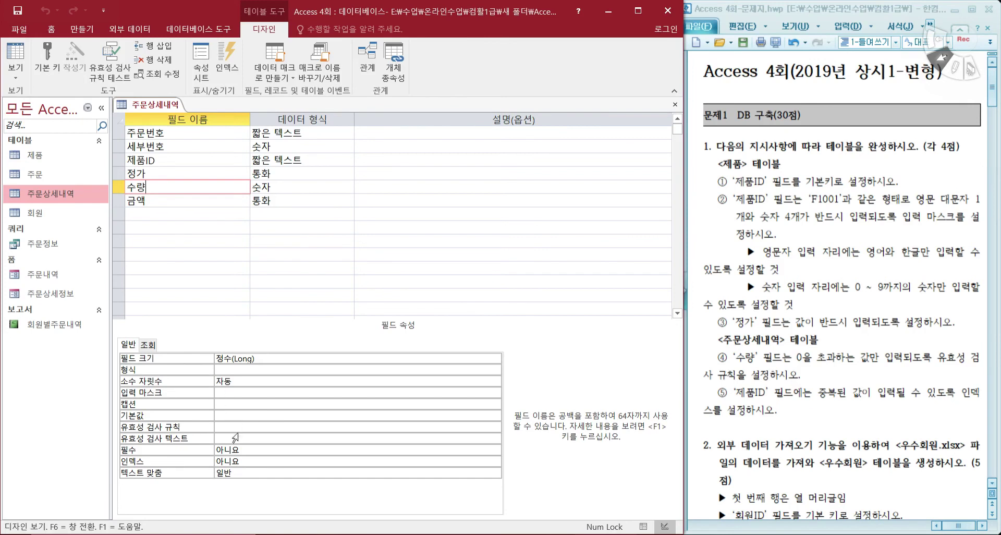
pyautogui.click(267, 426)
pyautogui.write('>0')
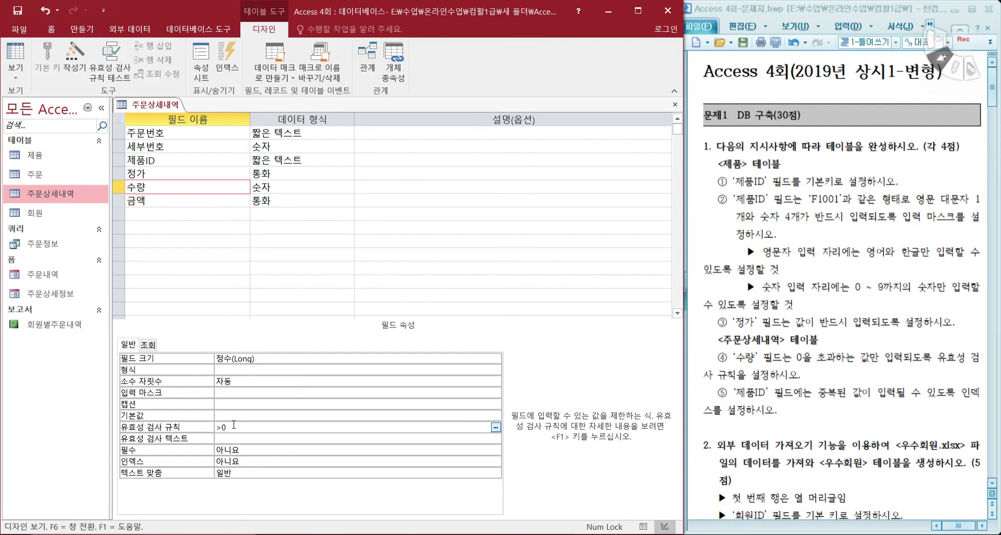
pyautogui.click(237, 440)
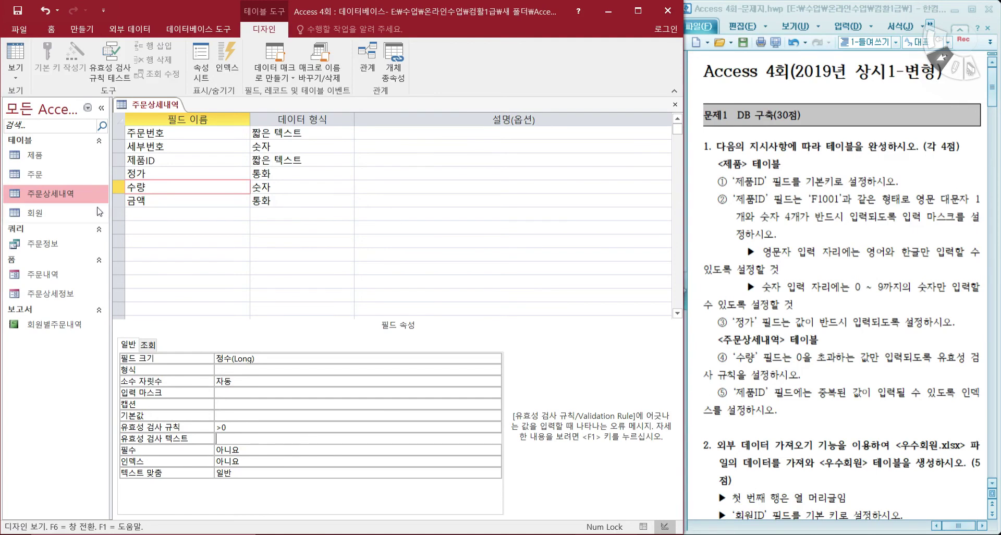
# Set the 제품ID field's index to 예(중복 가능), then save the 주문상세내역 table with existing data tested and close it.
pyautogui.click(198, 161)
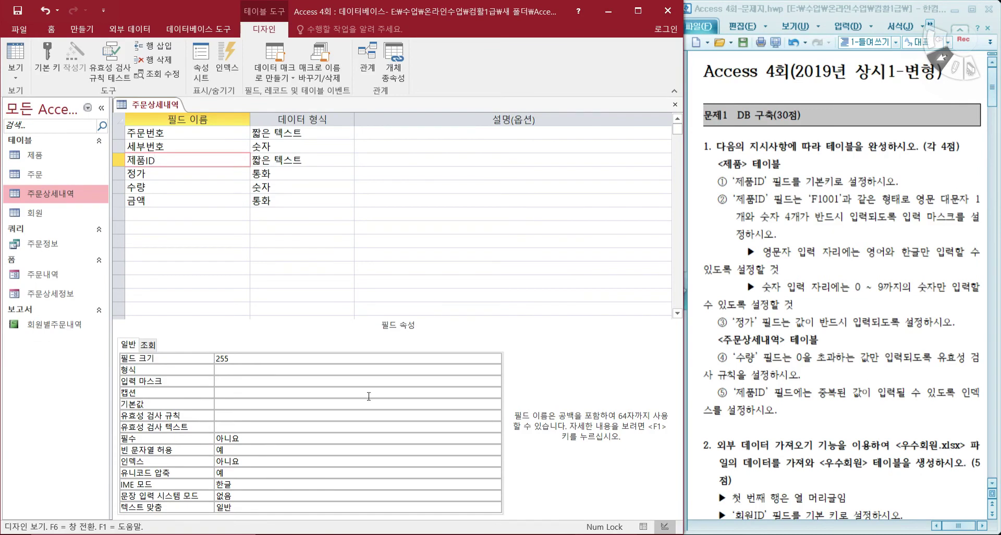
pyautogui.doubleClick(266, 460)
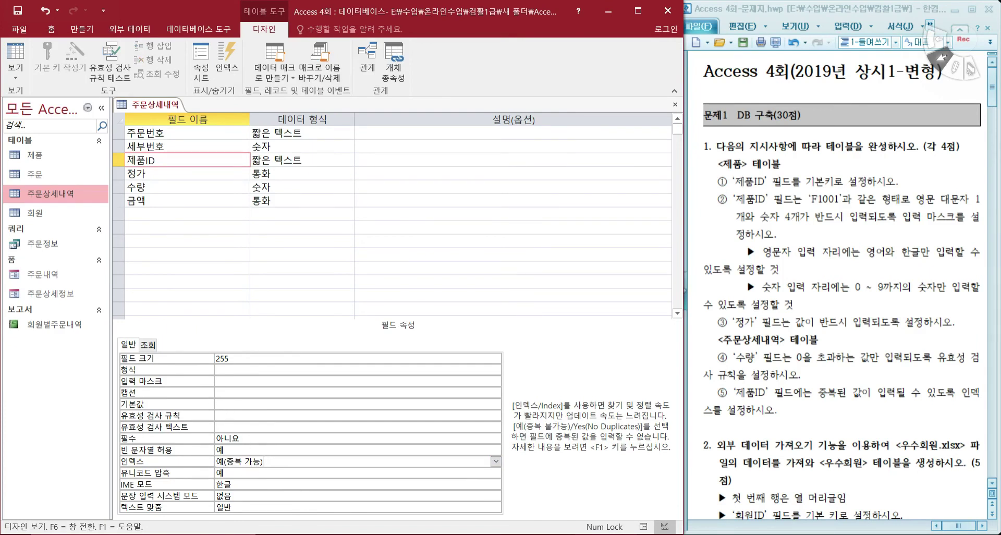
pyautogui.click(17, 10)
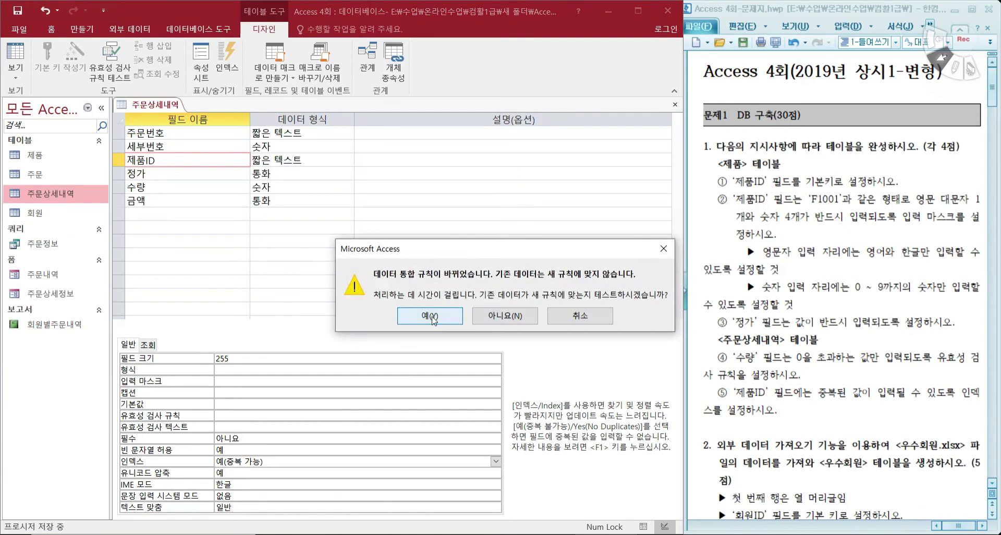
pyautogui.click(430, 316)
pyautogui.click(676, 106)
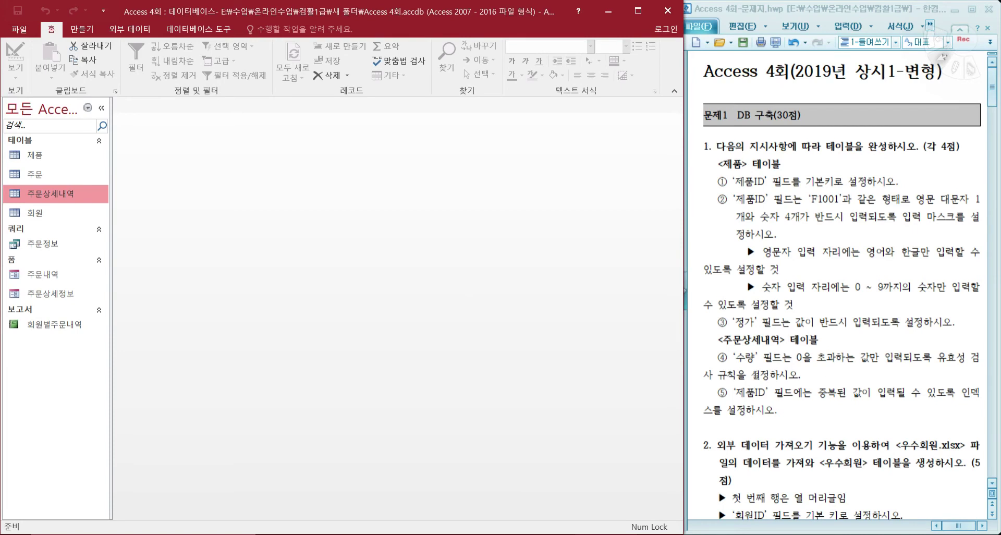
# Start an Excel import into a new table and choose 우수회원.xlsx from the desktop folder 컴활1급\수업-2021\컴활1급-실기 as its source.
pyautogui.scroll(-7, 762, 354)
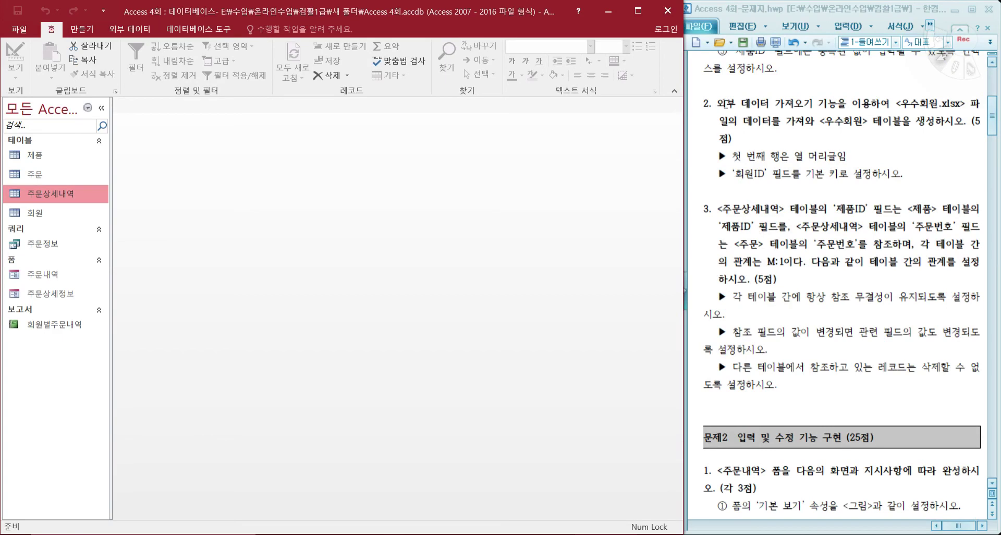
pyautogui.moveTo(710, 104); pyautogui.dragTo(837, 104)
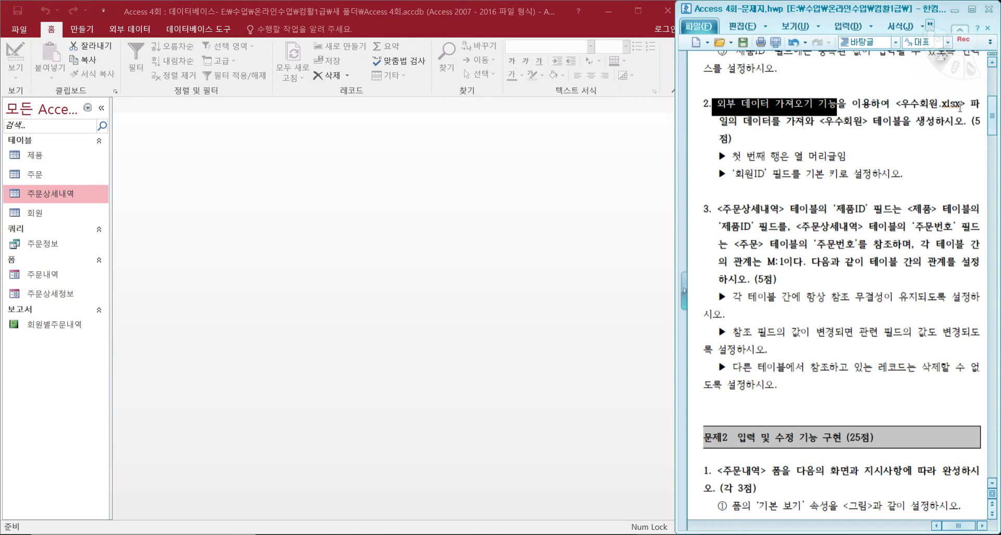
pyautogui.click(147, 32)
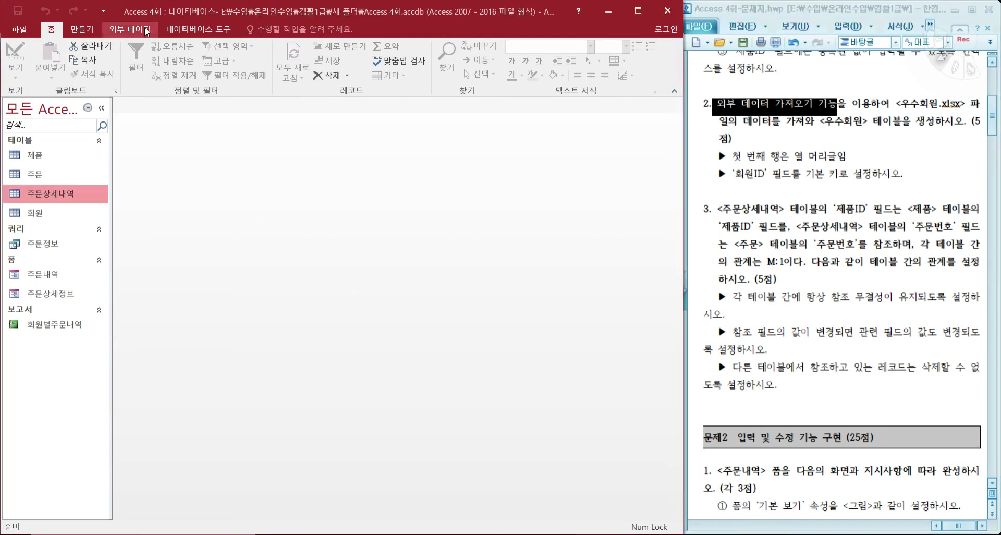
pyautogui.click(147, 31)
pyautogui.click(111, 69)
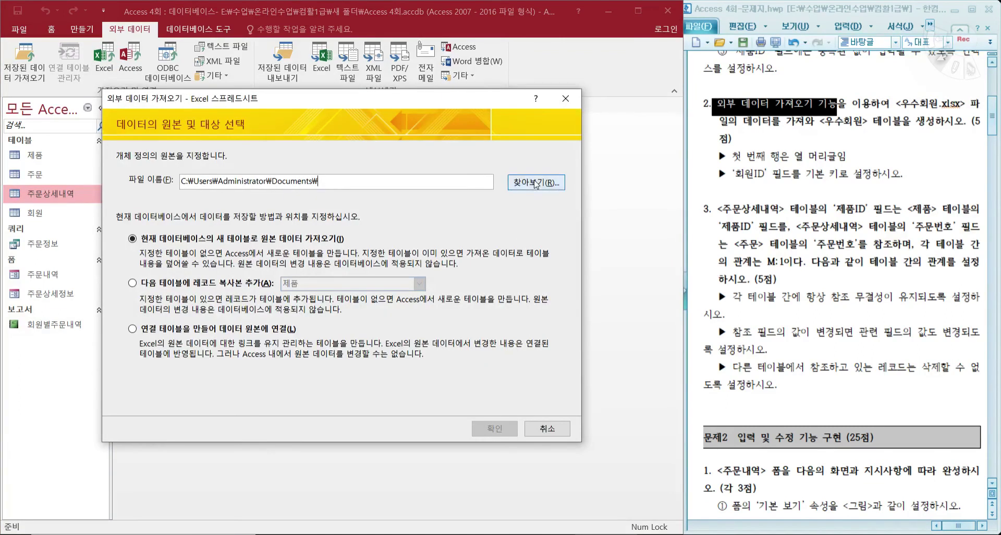
pyautogui.click(536, 184)
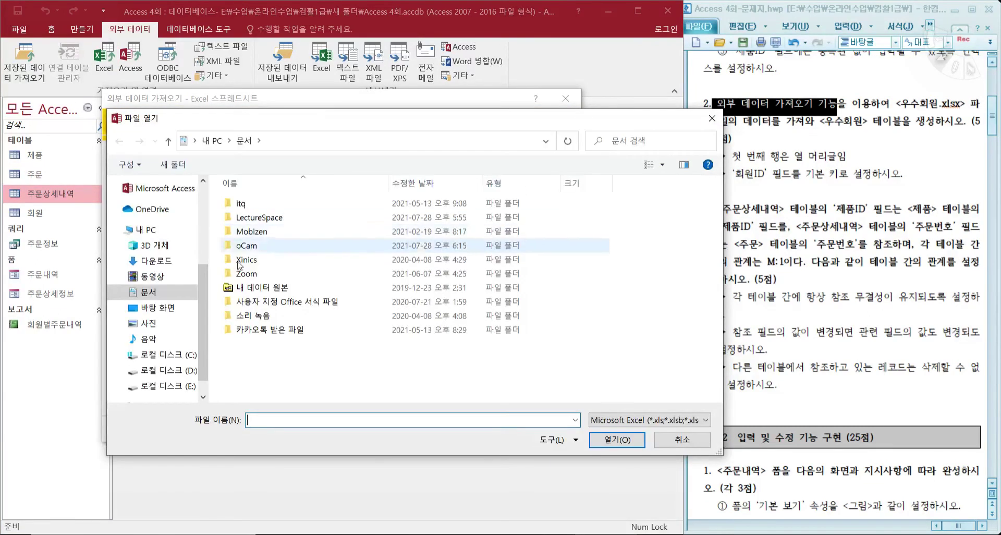
pyautogui.click(169, 308)
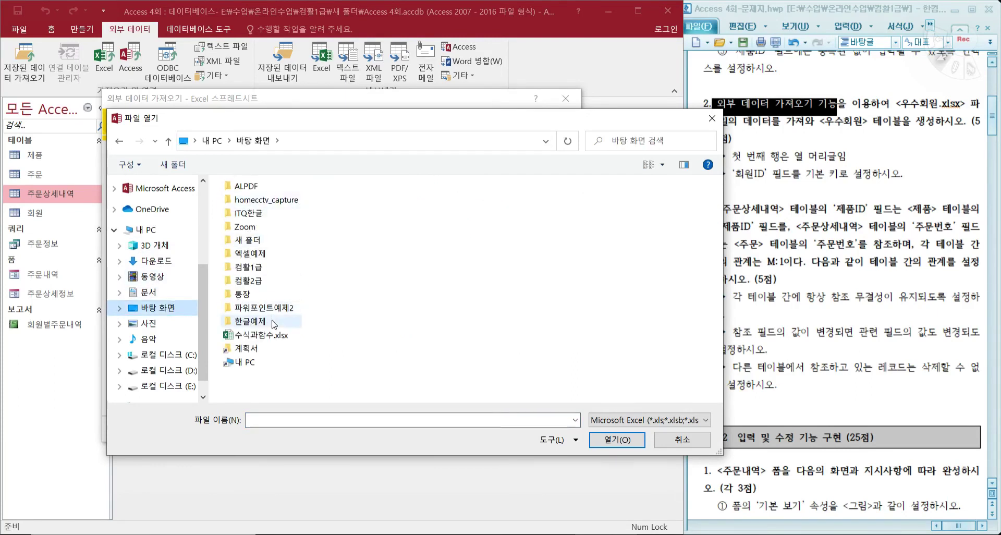
pyautogui.doubleClick(250, 266)
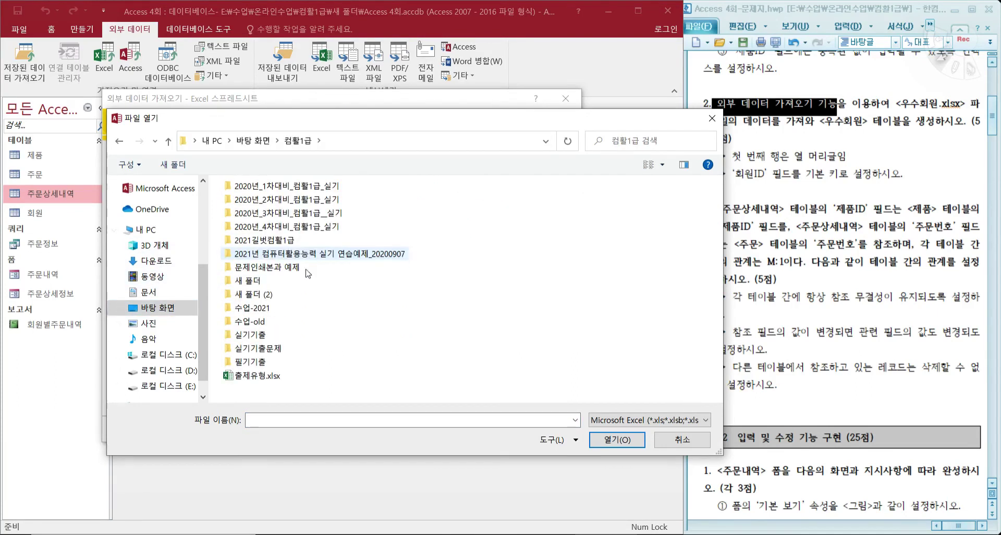
pyautogui.doubleClick(264, 309)
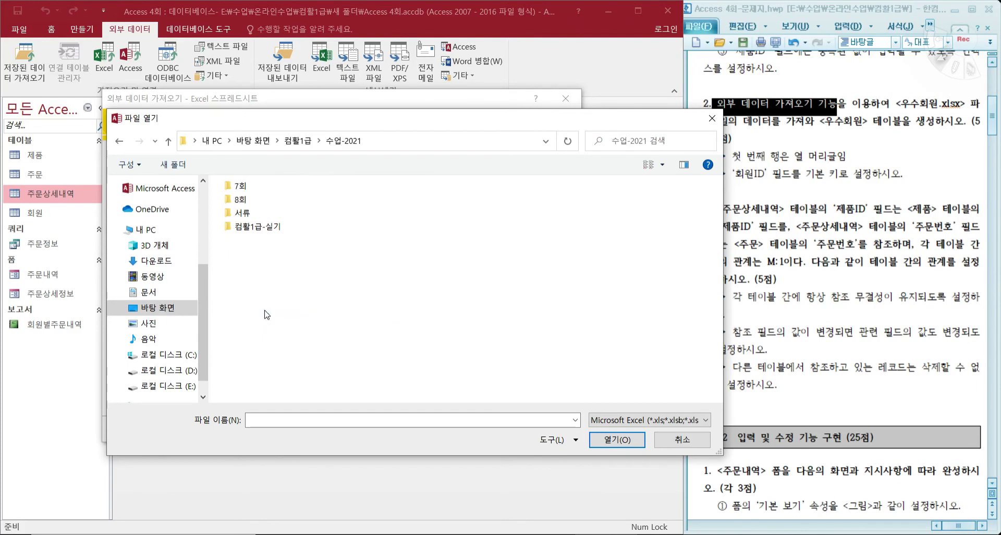
pyautogui.doubleClick(262, 228)
pyautogui.click(274, 346)
pyautogui.doubleClick(275, 345)
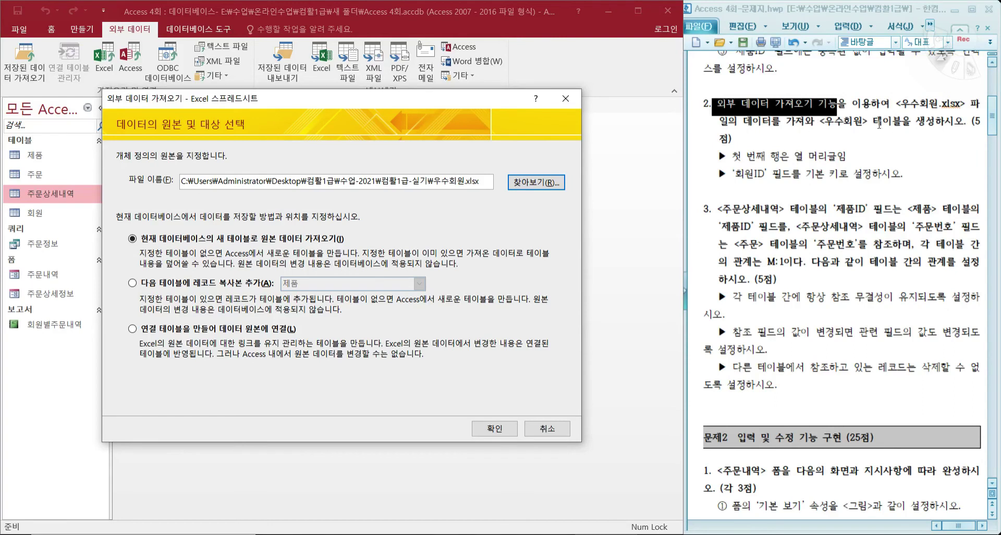
# Import the data from worksheet Sheet1 as a new table, with the first row marked as containing column headings.
pyautogui.moveTo(870, 123); pyautogui.dragTo(937, 123)
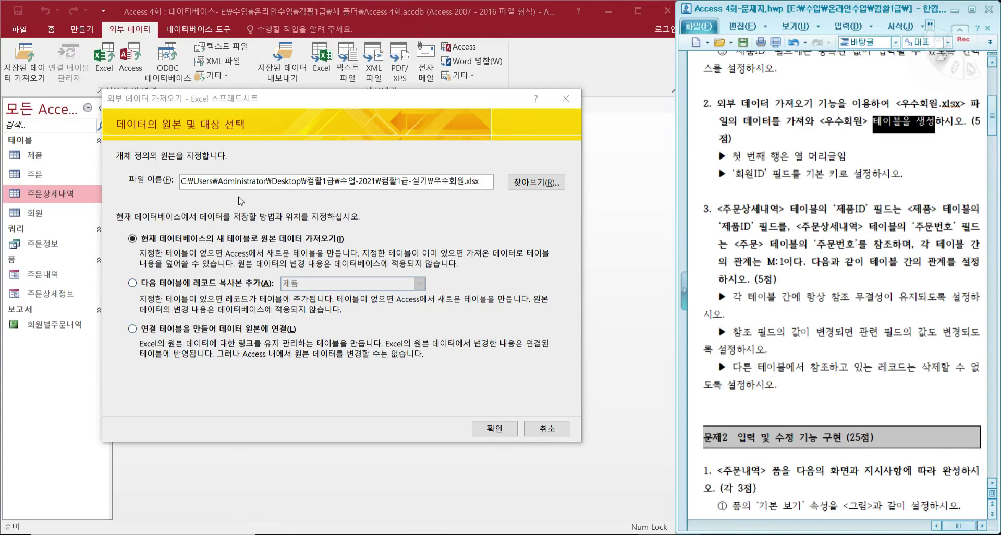
pyautogui.click(496, 429)
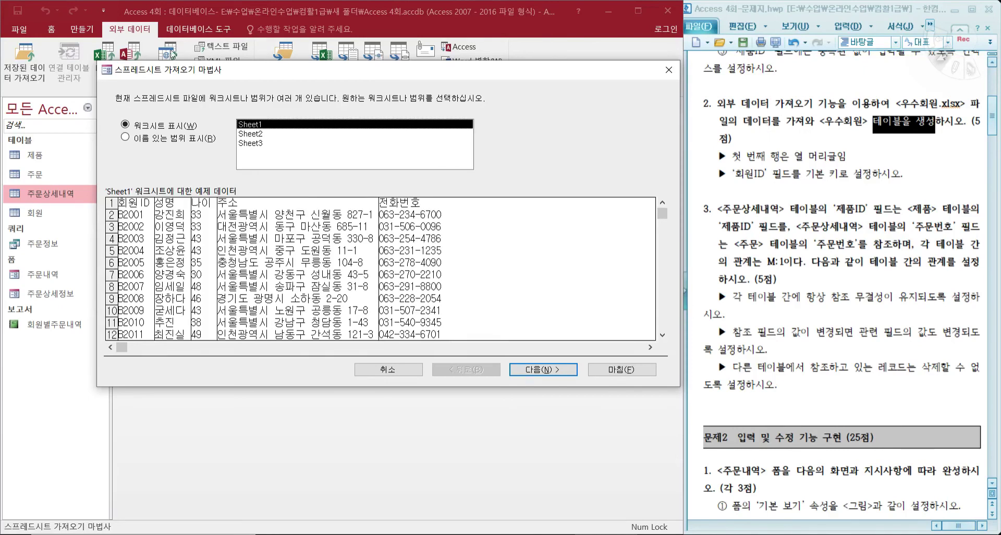
pyautogui.click(550, 372)
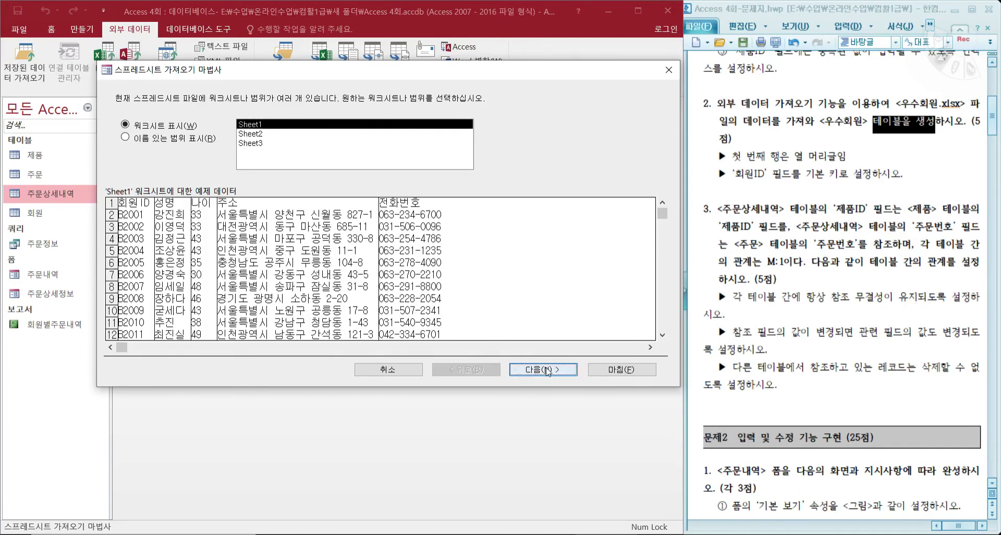
pyautogui.click(545, 369)
pyautogui.click(169, 130)
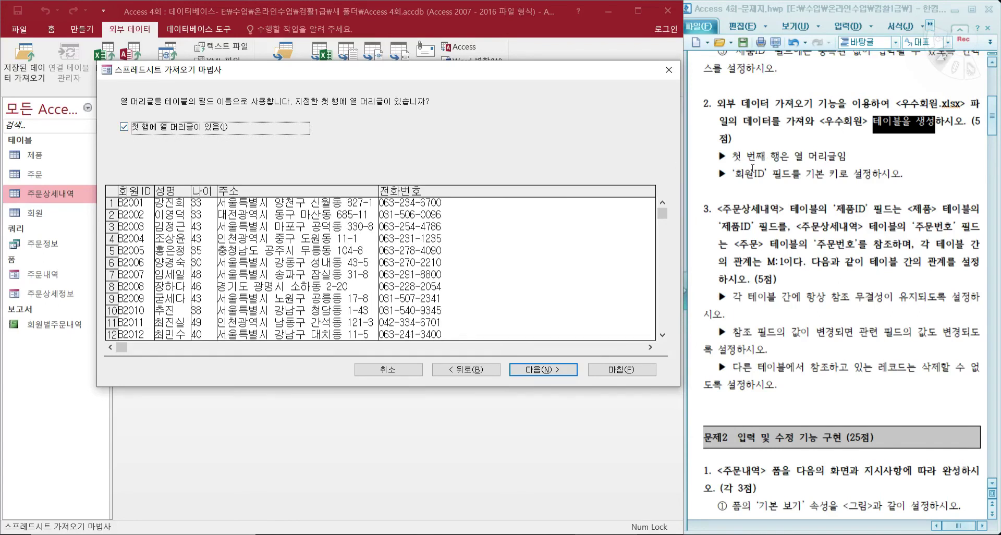
# Keep the default field options and choose the 회원ID field as the imported table's primary key.
pyautogui.click(561, 370)
pyautogui.click(561, 370)
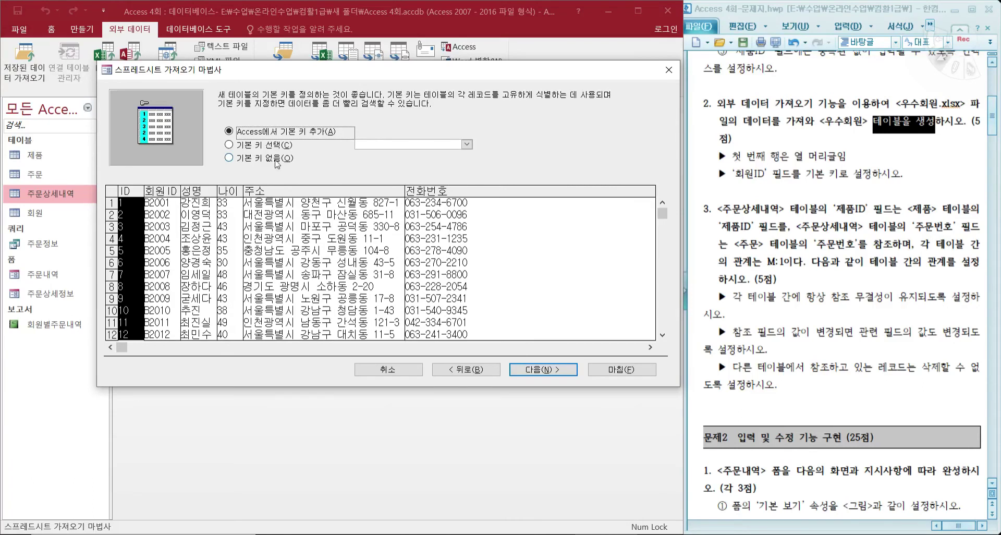
pyautogui.click(264, 146)
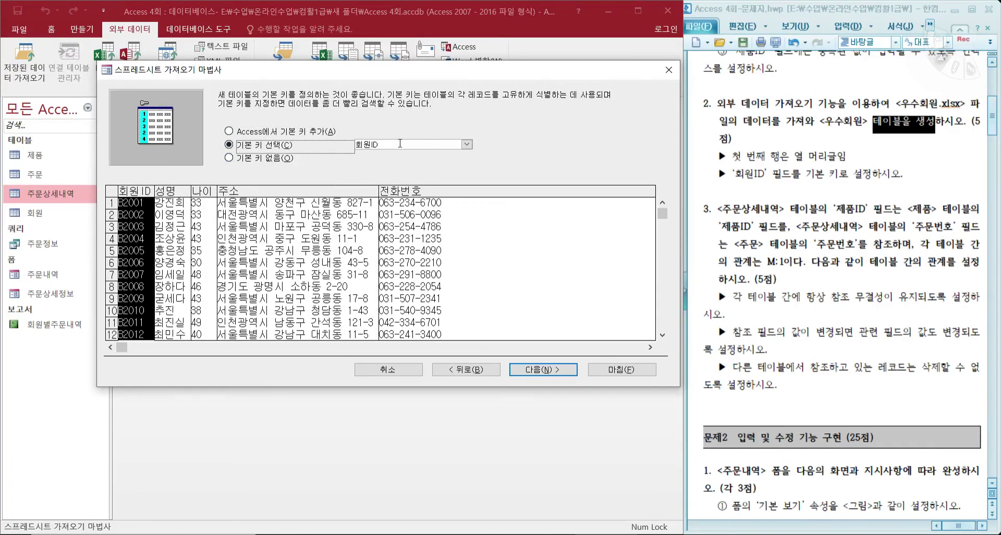
pyautogui.click(548, 371)
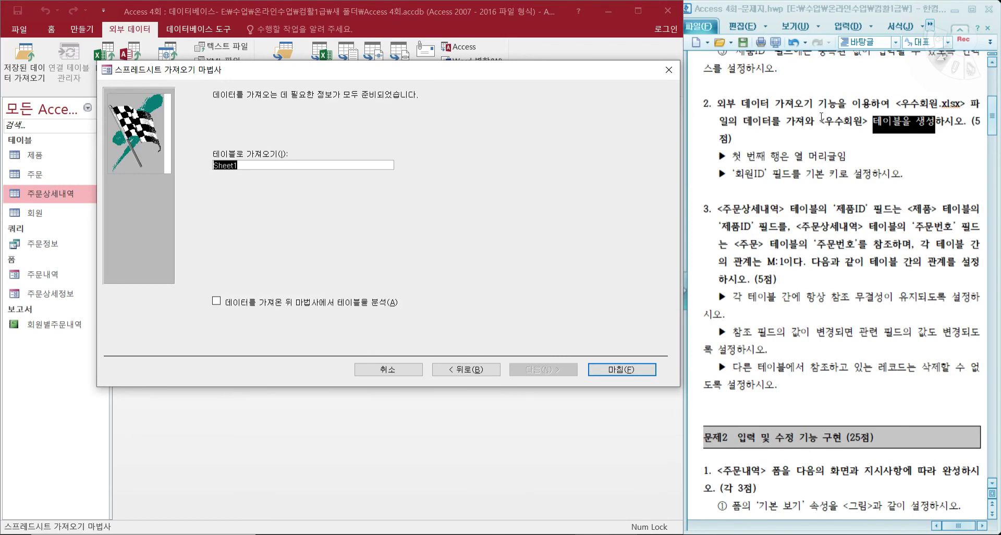
# Name the imported table 우수회원, finish the import without saving the import steps, and select the new table.
pyautogui.moveTo(826, 122); pyautogui.dragTo(861, 121)
pyautogui.hotkey('ctrl', 'c')
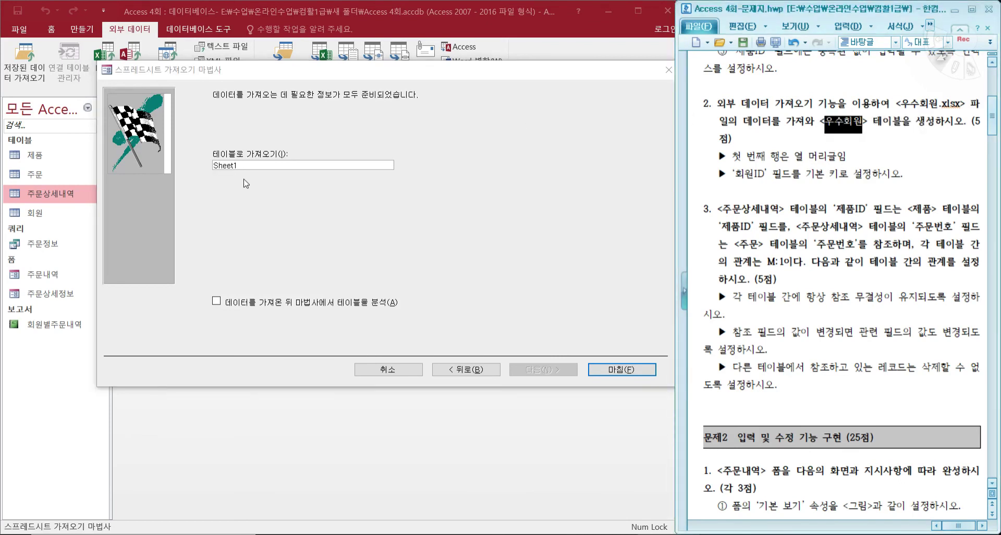
pyautogui.doubleClick(254, 166)
pyautogui.hotkey('ctrl', 'v')
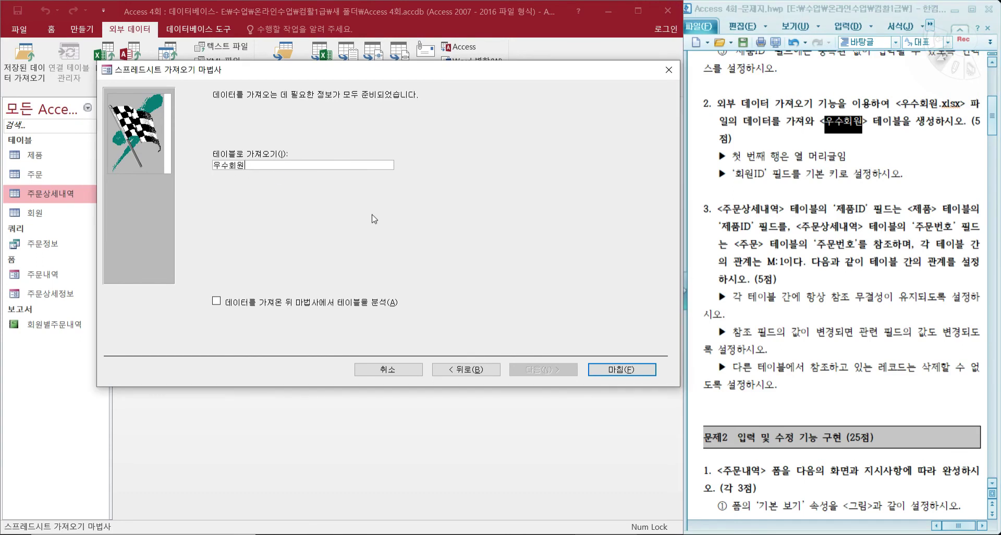
pyautogui.click(616, 370)
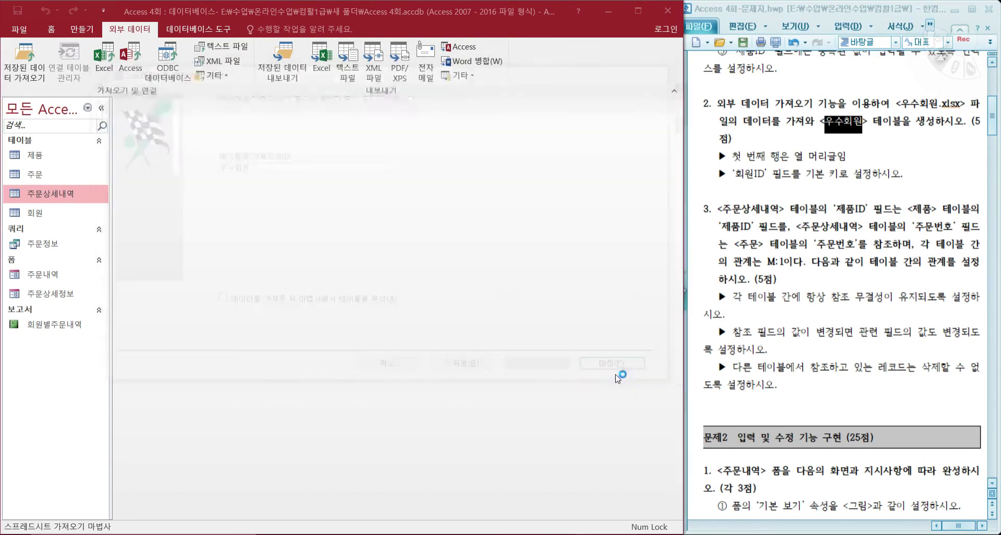
pyautogui.click(548, 446)
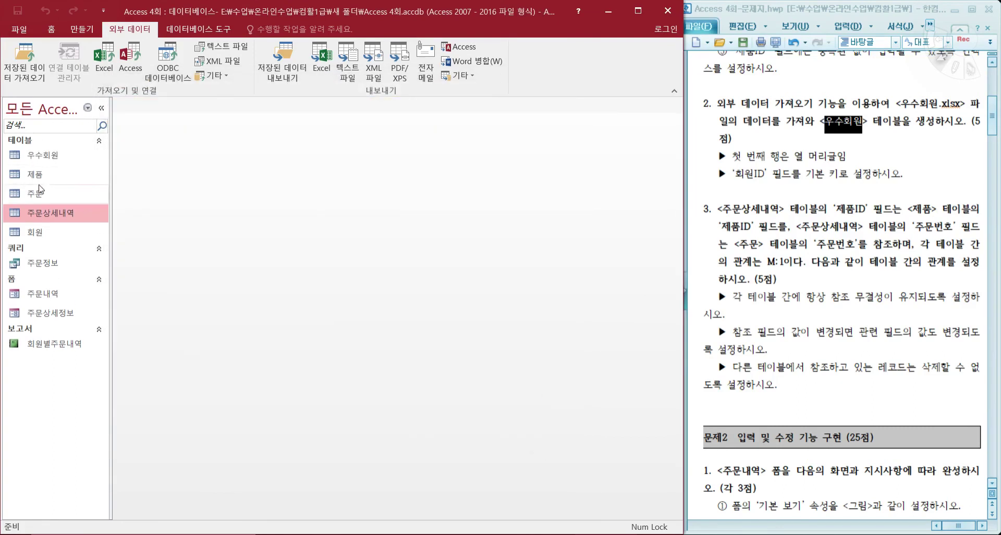
pyautogui.click(56, 157)
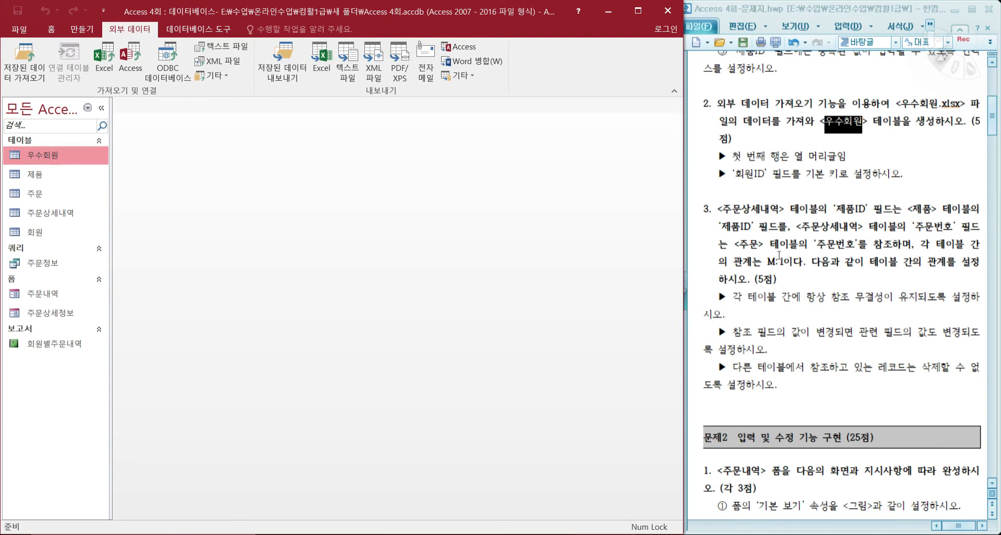
# Open the database relationships layout and add the 주문상세내역 and 제품 tables to it.
pyautogui.scroll(-2, 767, 281)
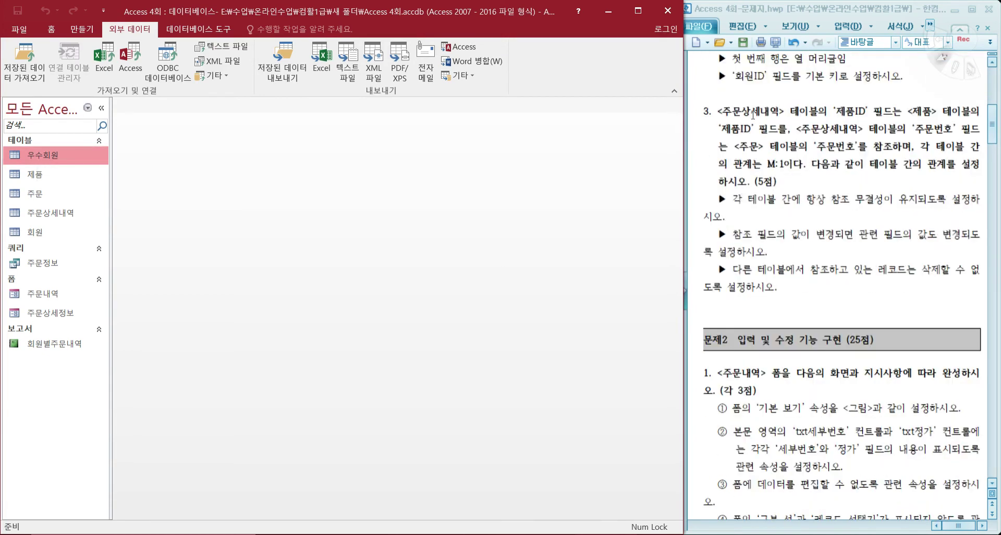
pyautogui.click(823, 186)
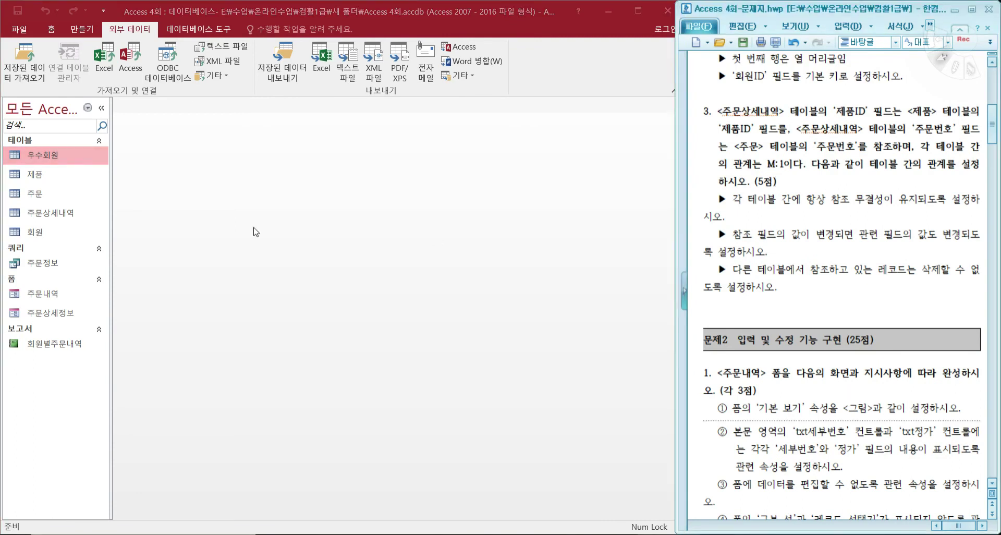
pyautogui.click(201, 32)
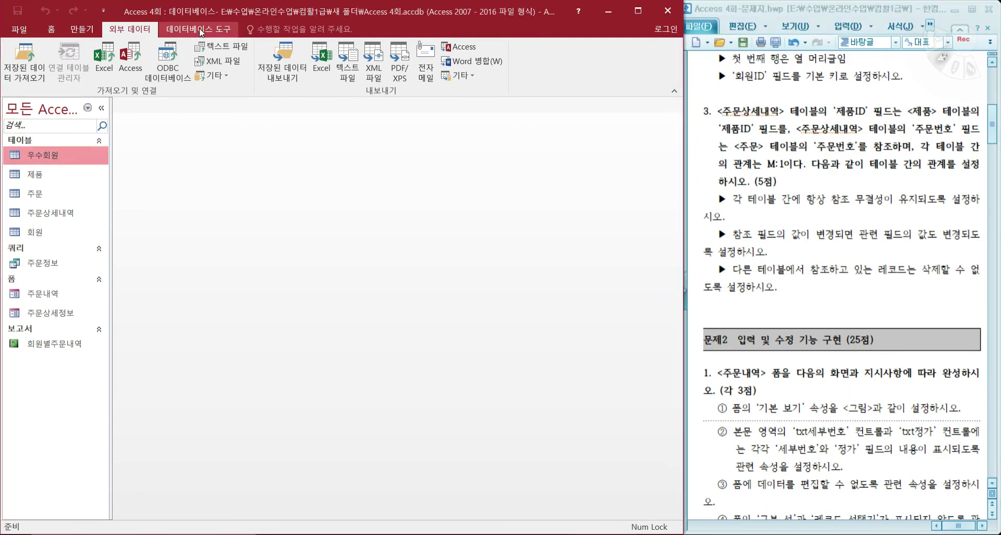
pyautogui.click(200, 30)
pyautogui.click(126, 70)
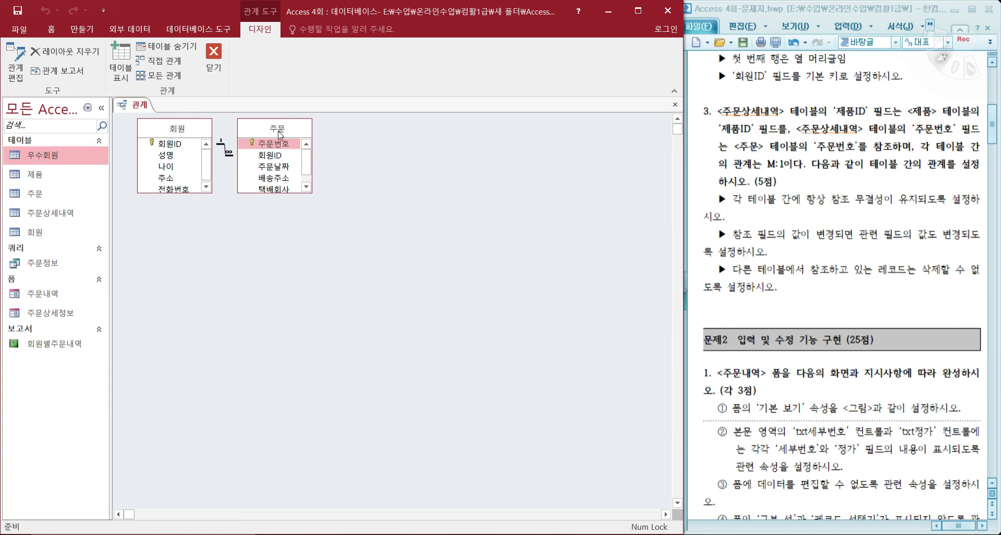
pyautogui.click(122, 63)
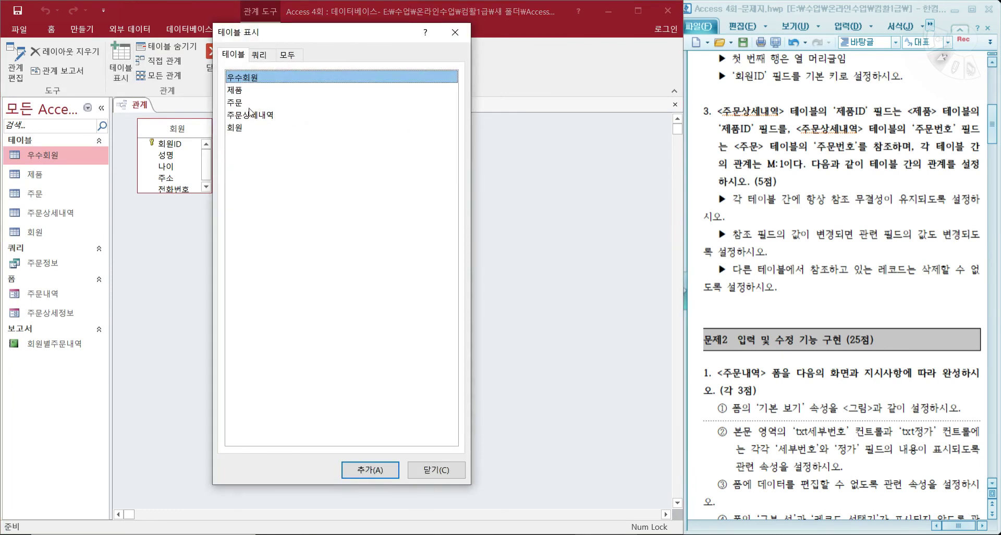
pyautogui.click(266, 121)
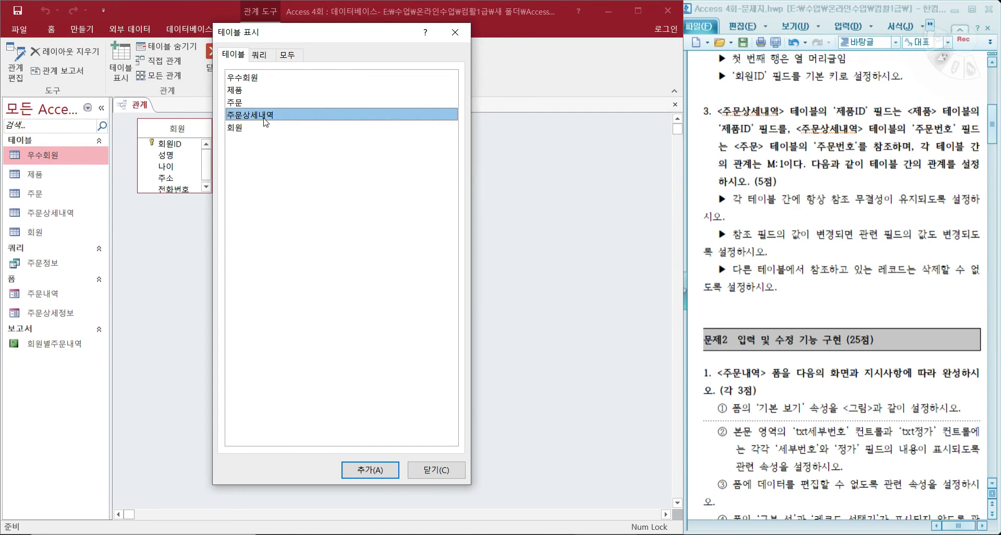
pyautogui.moveTo(299, 27); pyautogui.dragTo(493, 40)
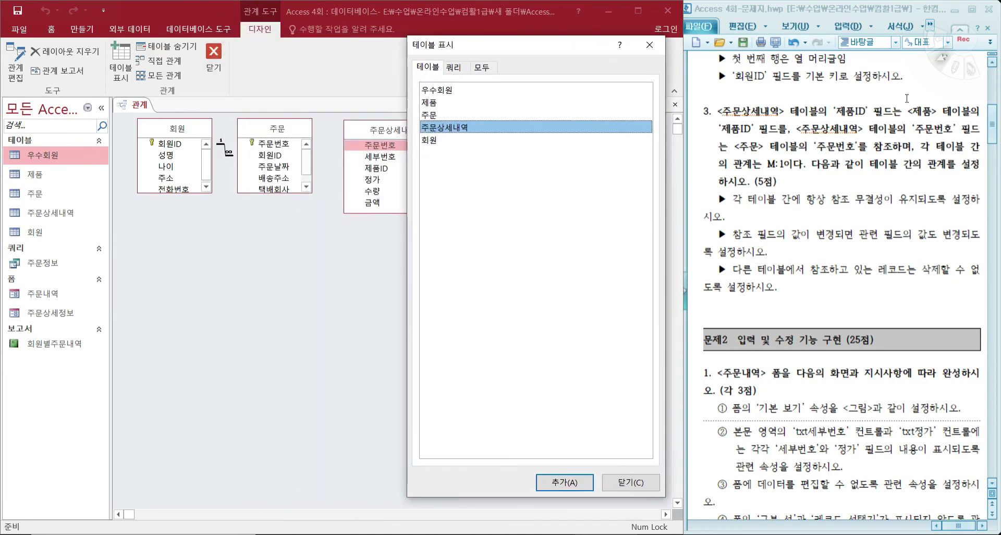
pyautogui.click(432, 105)
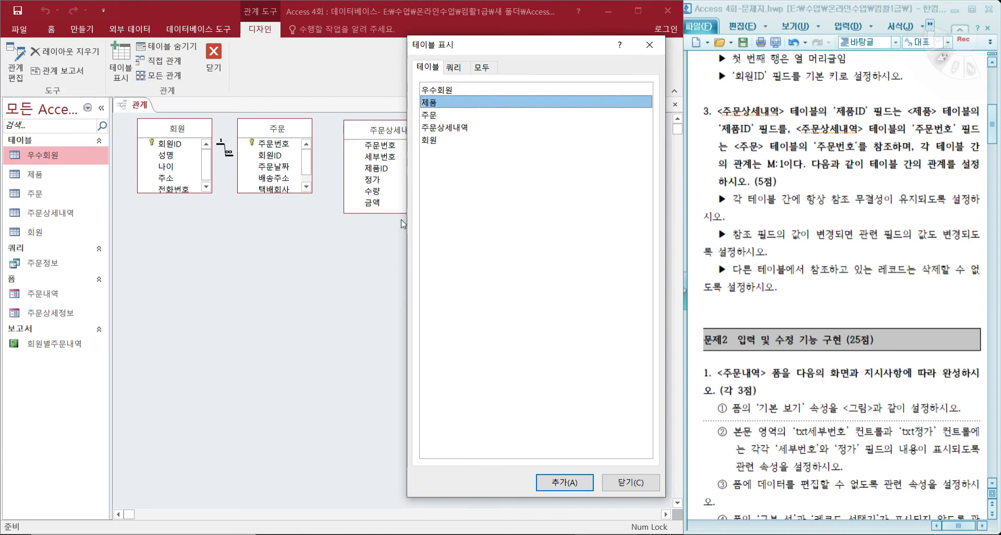
pyautogui.click(642, 486)
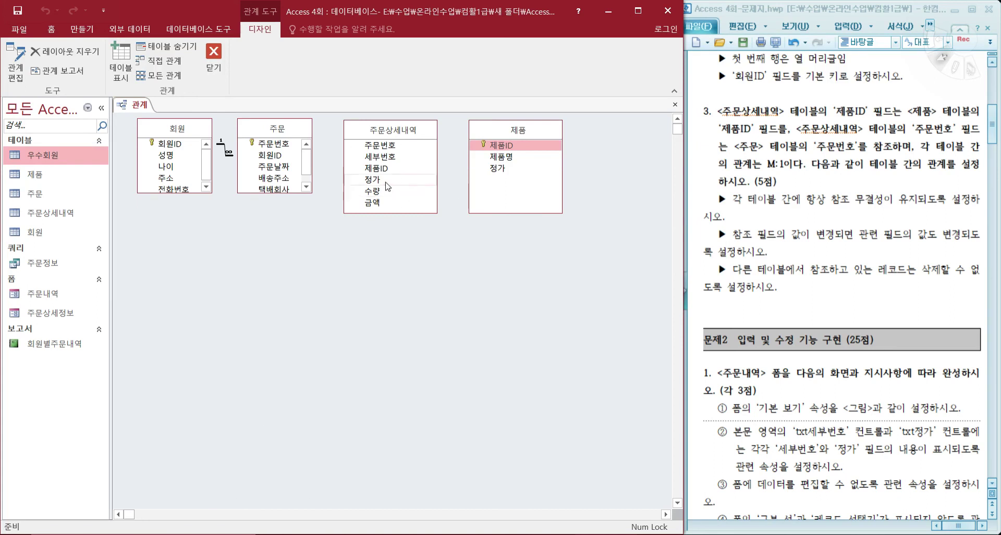
# Relate 주문상세내역 to 제품 on 제품ID, enforcing referential integrity and cascading updates to related fields but not record deletions.
pyautogui.moveTo(378, 169); pyautogui.dragTo(490, 146)
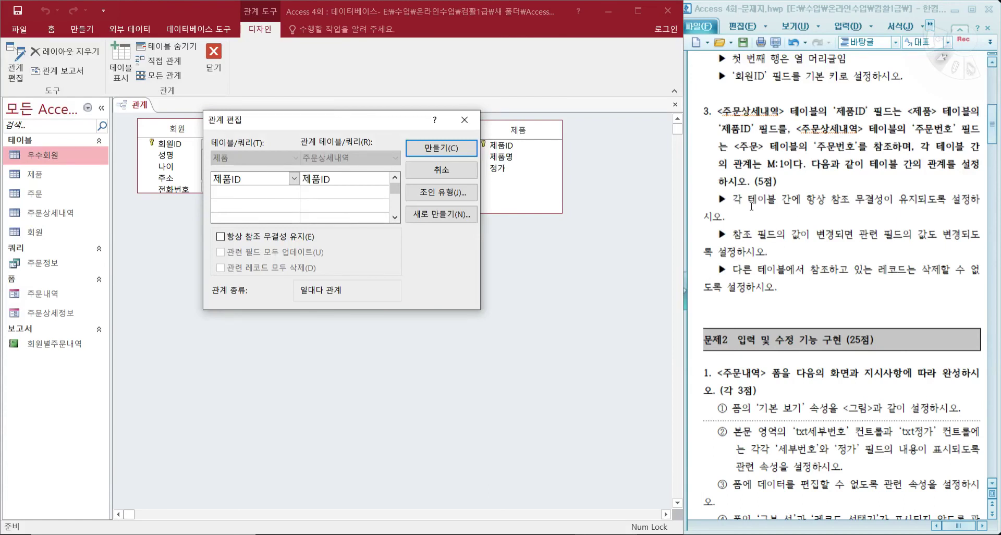
pyautogui.click(220, 236)
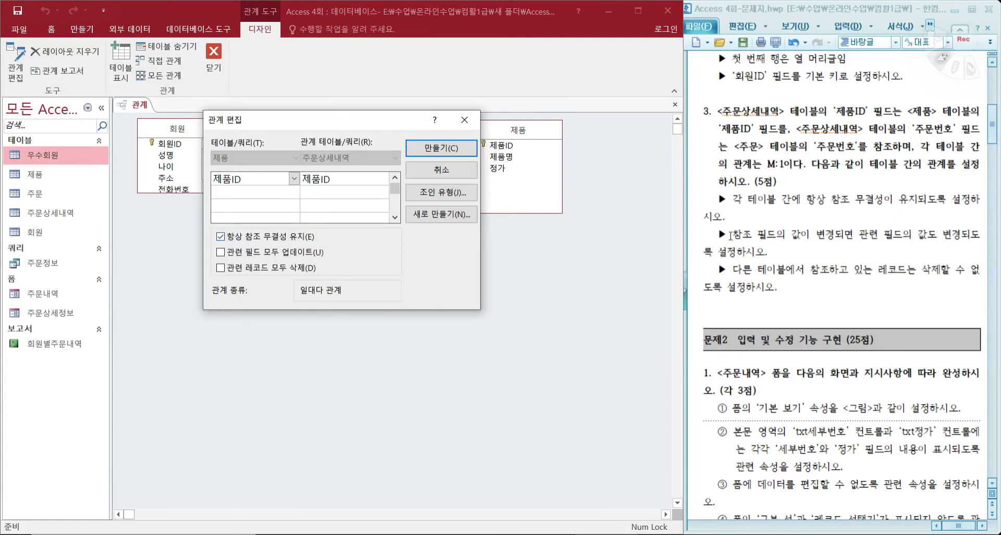
pyautogui.click(253, 253)
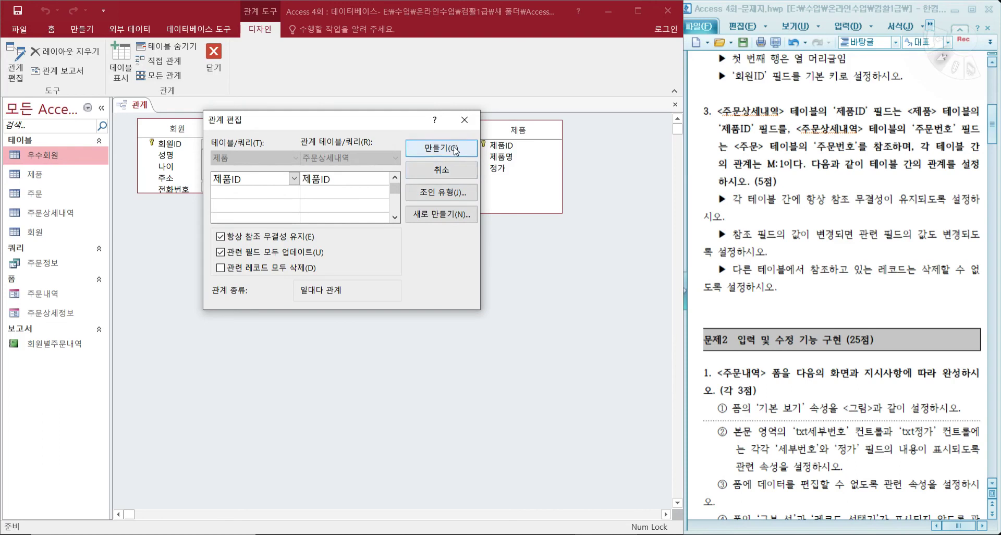
pyautogui.click(441, 148)
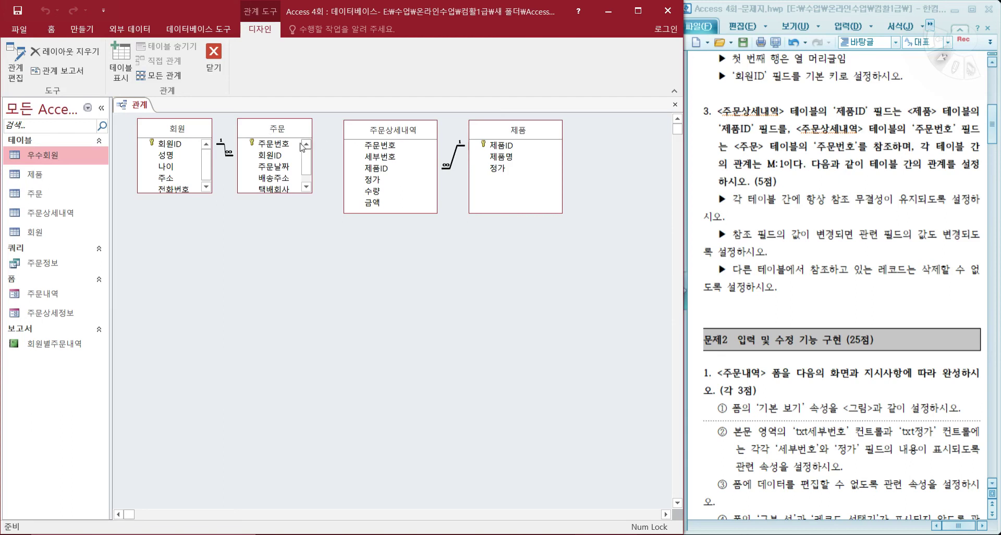
# Relate 주문 to 주문상세내역 on 주문번호 with referential integrity and cascading field updates only, then close the relationships layout.
pyautogui.moveTo(293, 147); pyautogui.dragTo(379, 147)
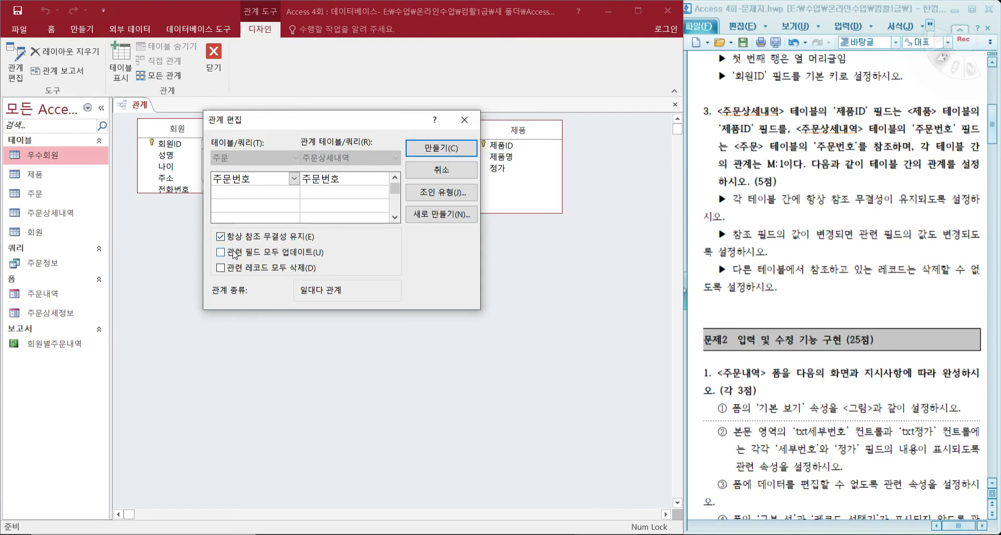
pyautogui.click(234, 253)
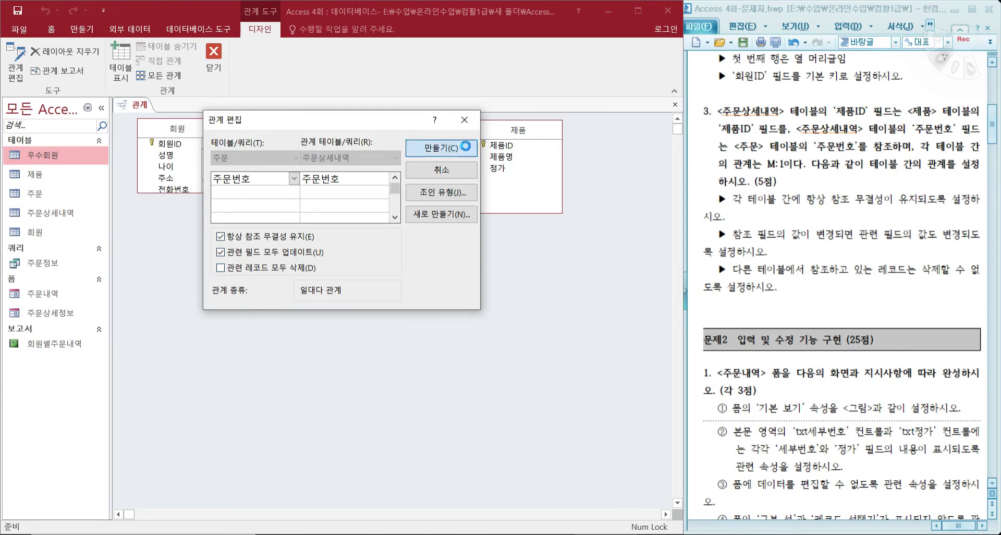
pyautogui.click(441, 148)
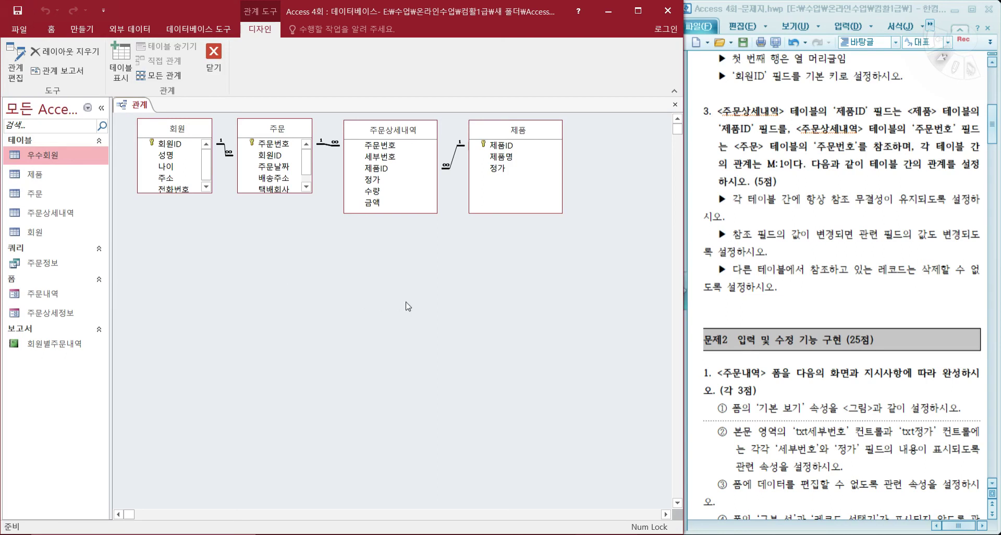
pyautogui.click(674, 105)
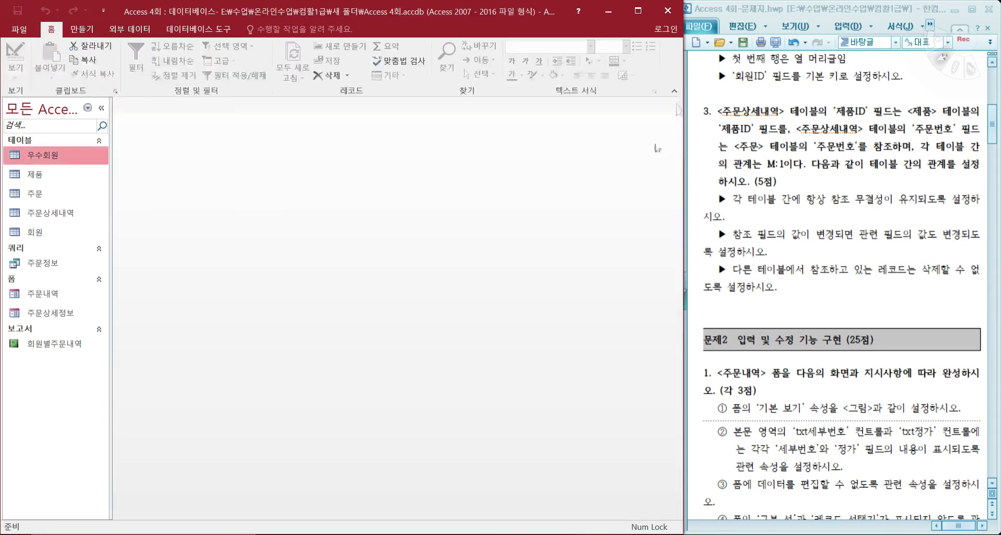